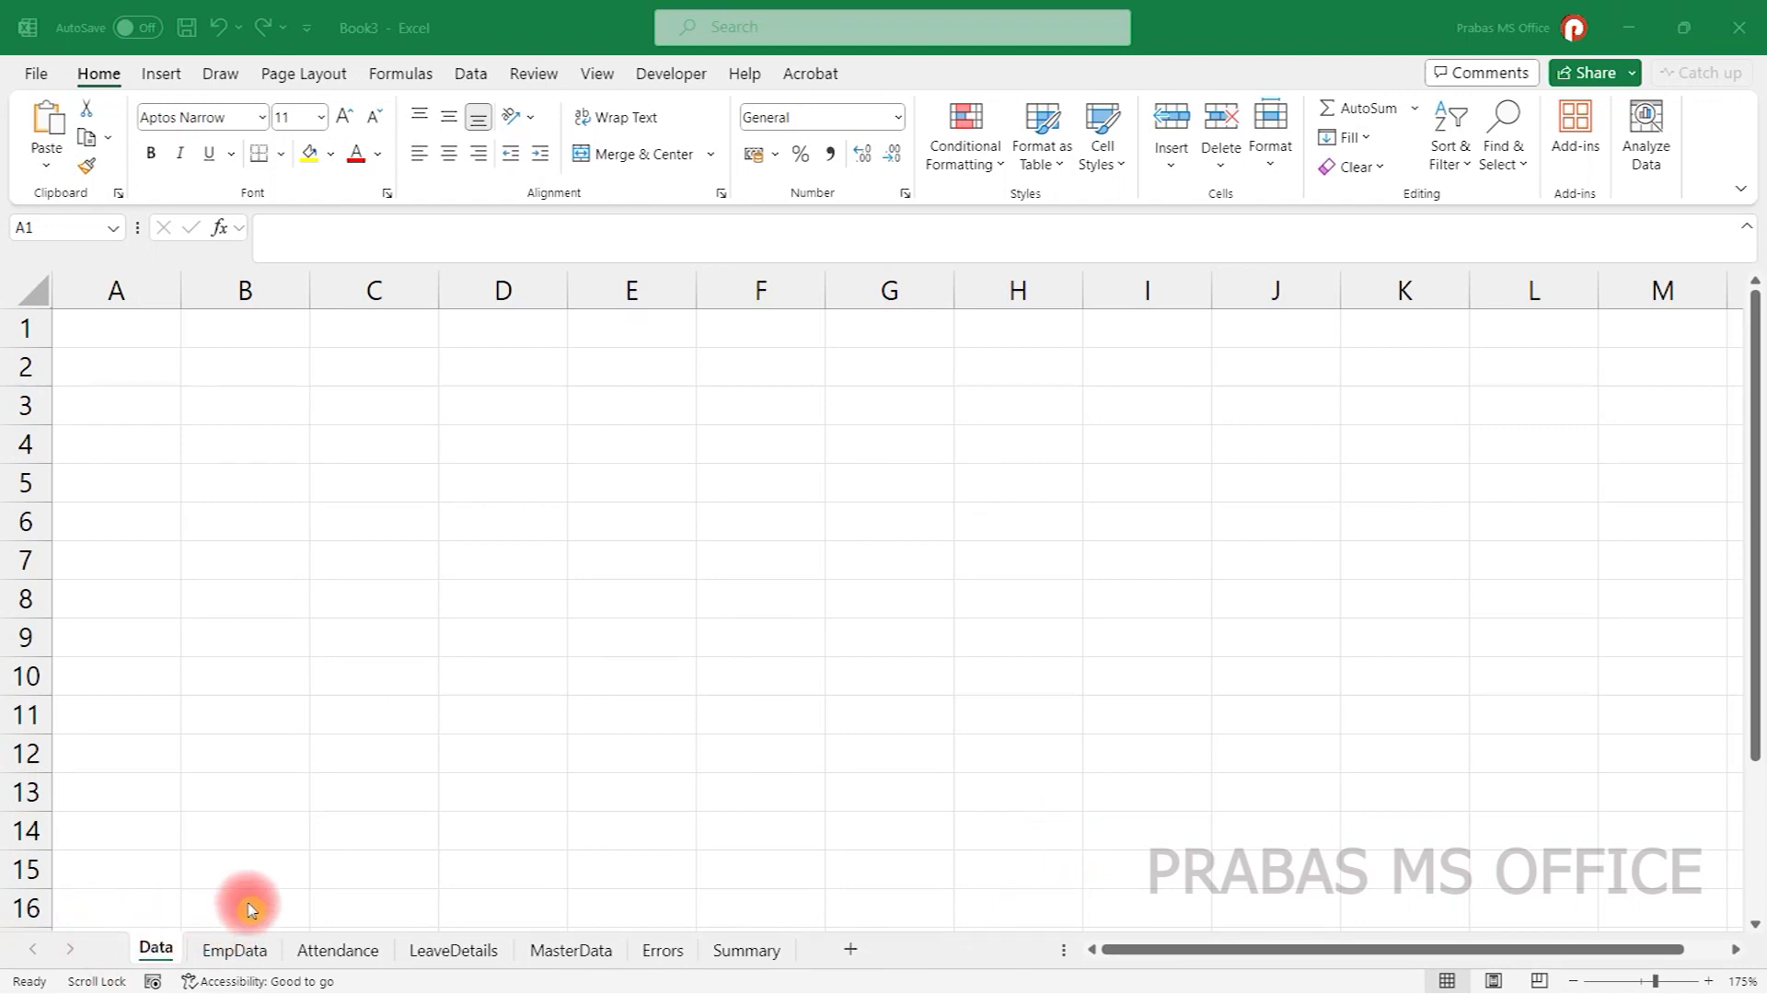
- Select cells B2 through B12 on the Data sheet to hold the sheet names
click(244, 377)
drag(244, 376, 250, 650)
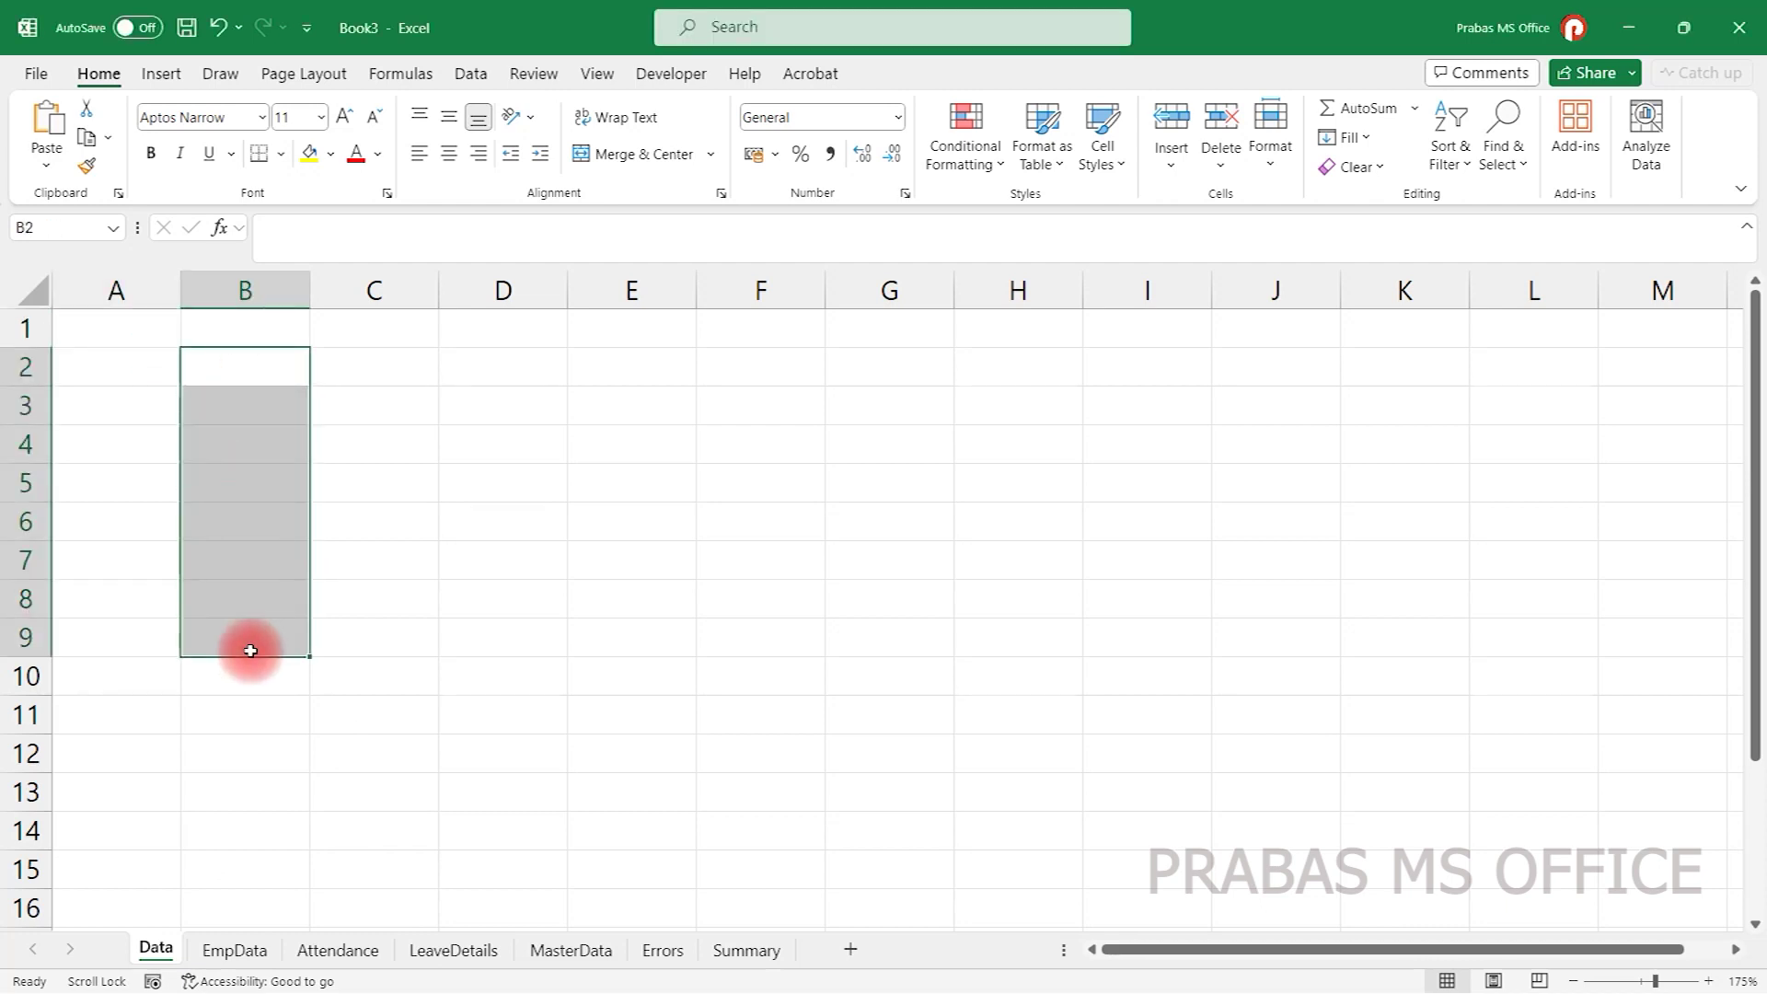
click(257, 675)
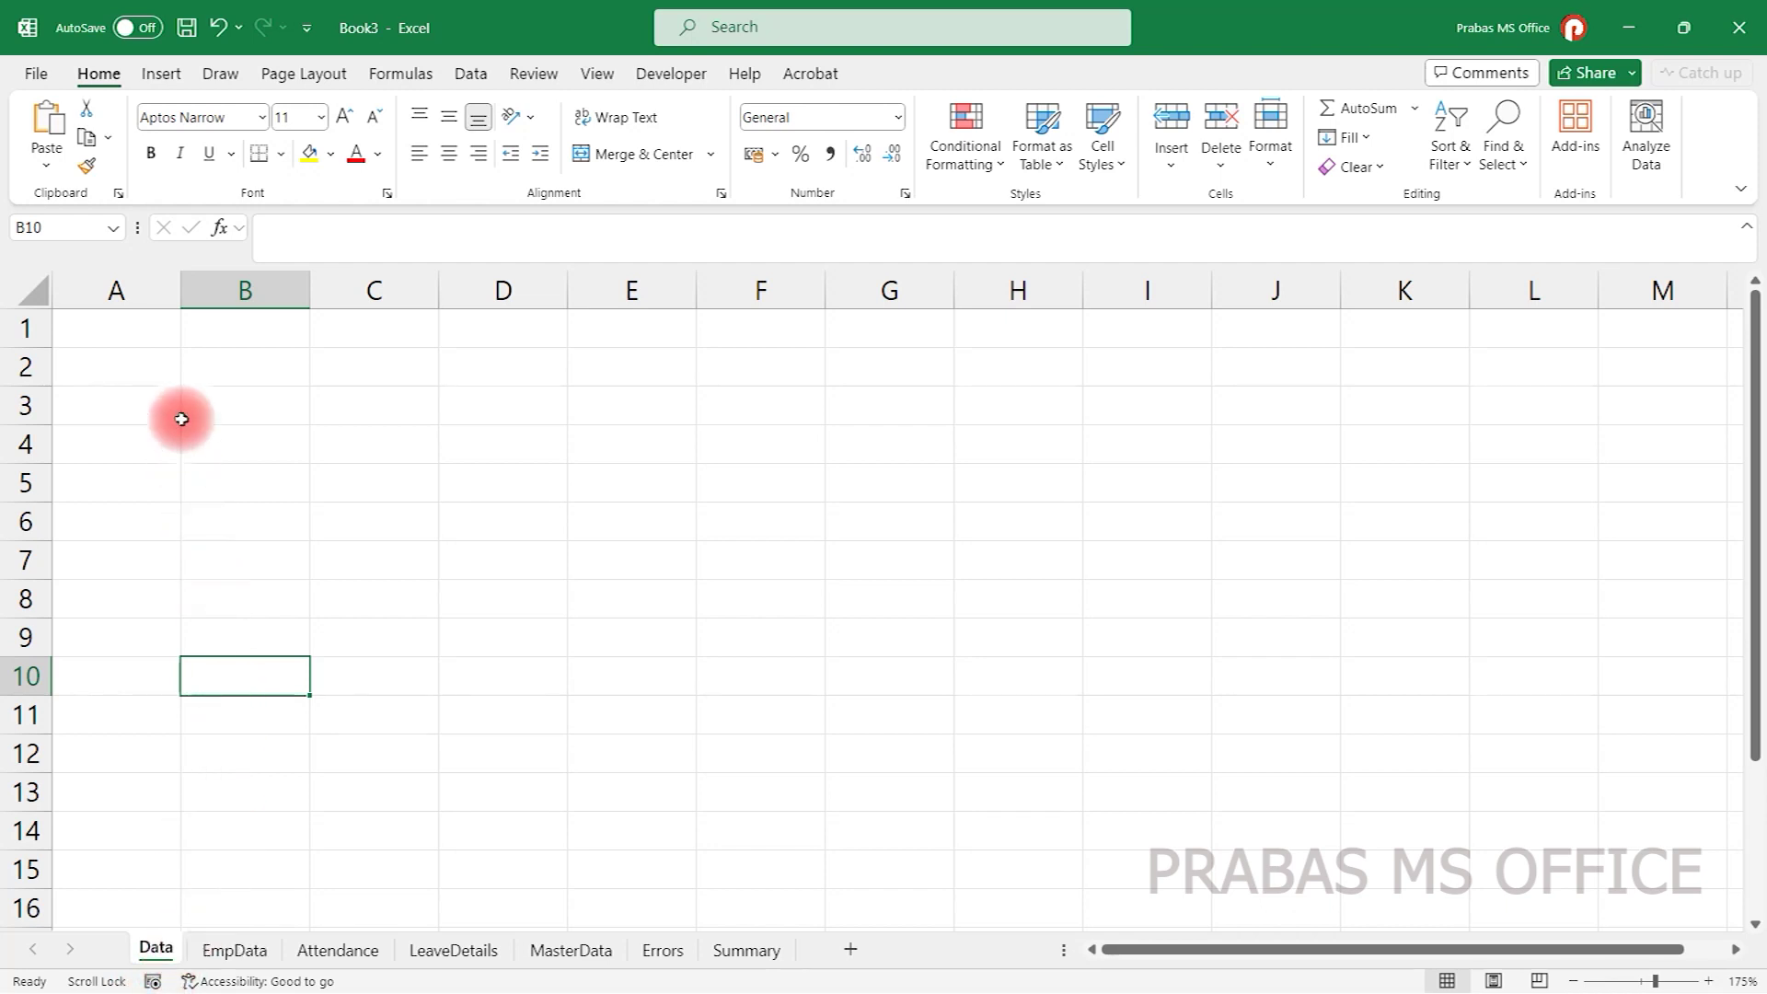
drag(248, 333, 221, 794)
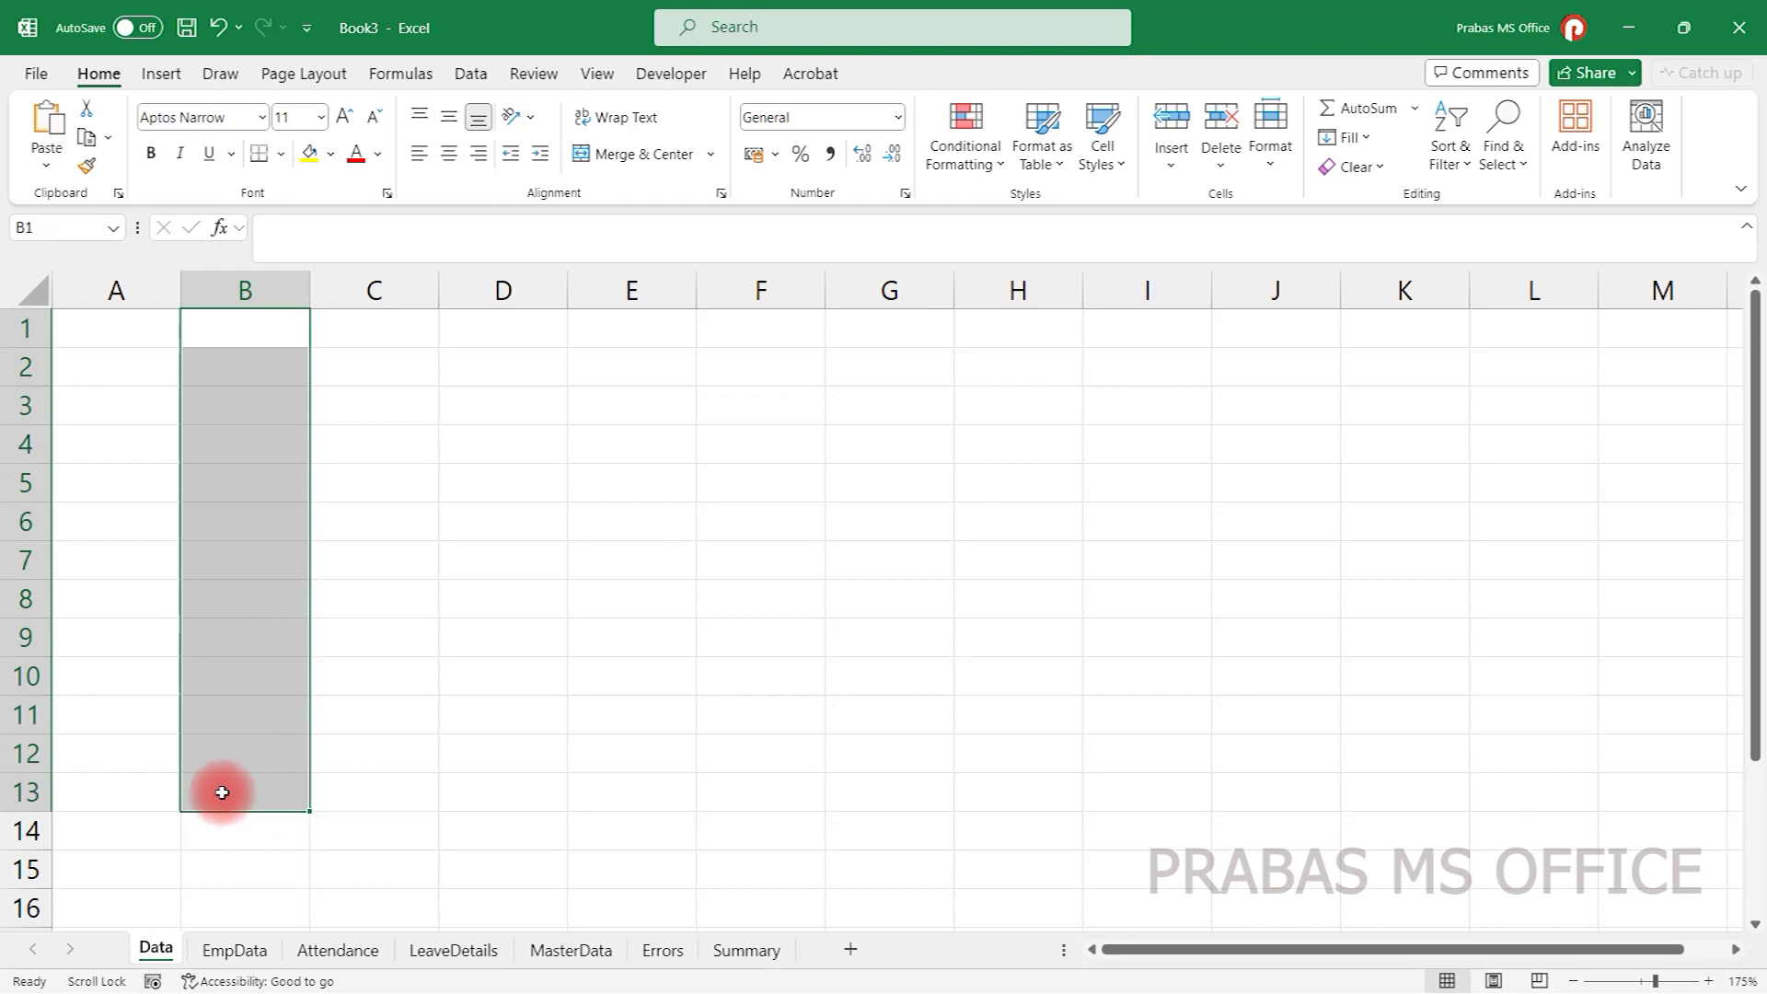
click(304, 948)
click(155, 950)
click(247, 368)
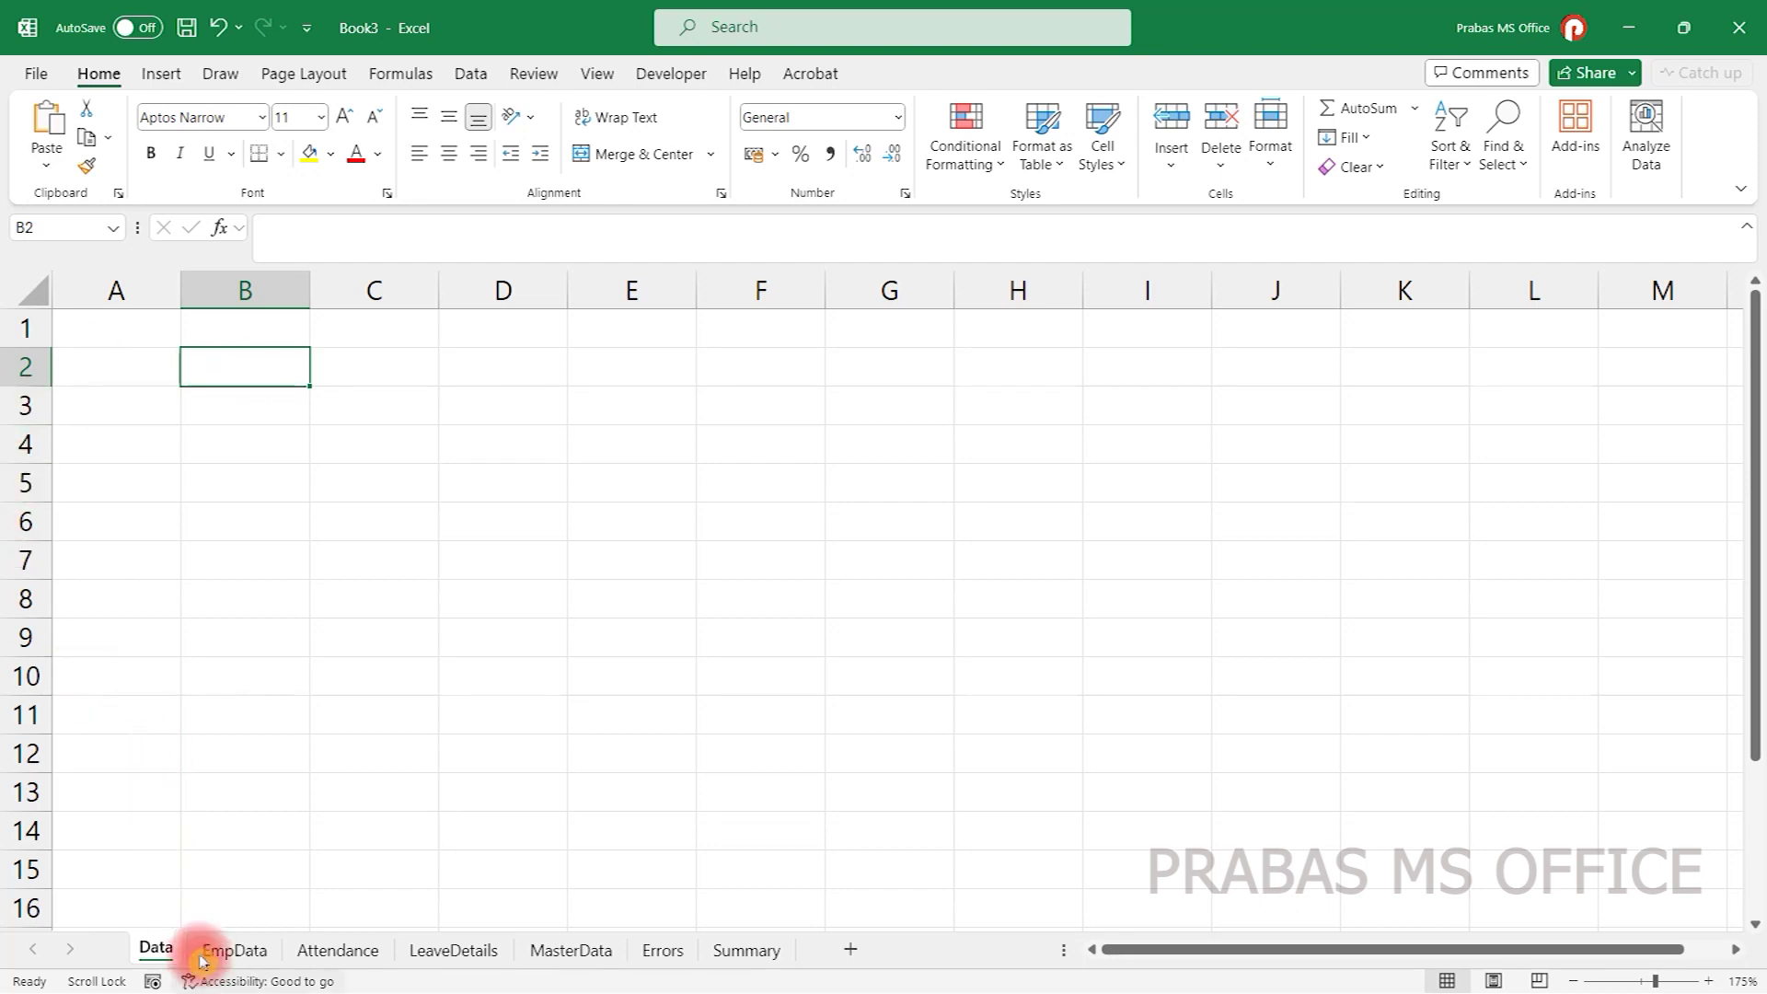
drag(268, 371, 268, 741)
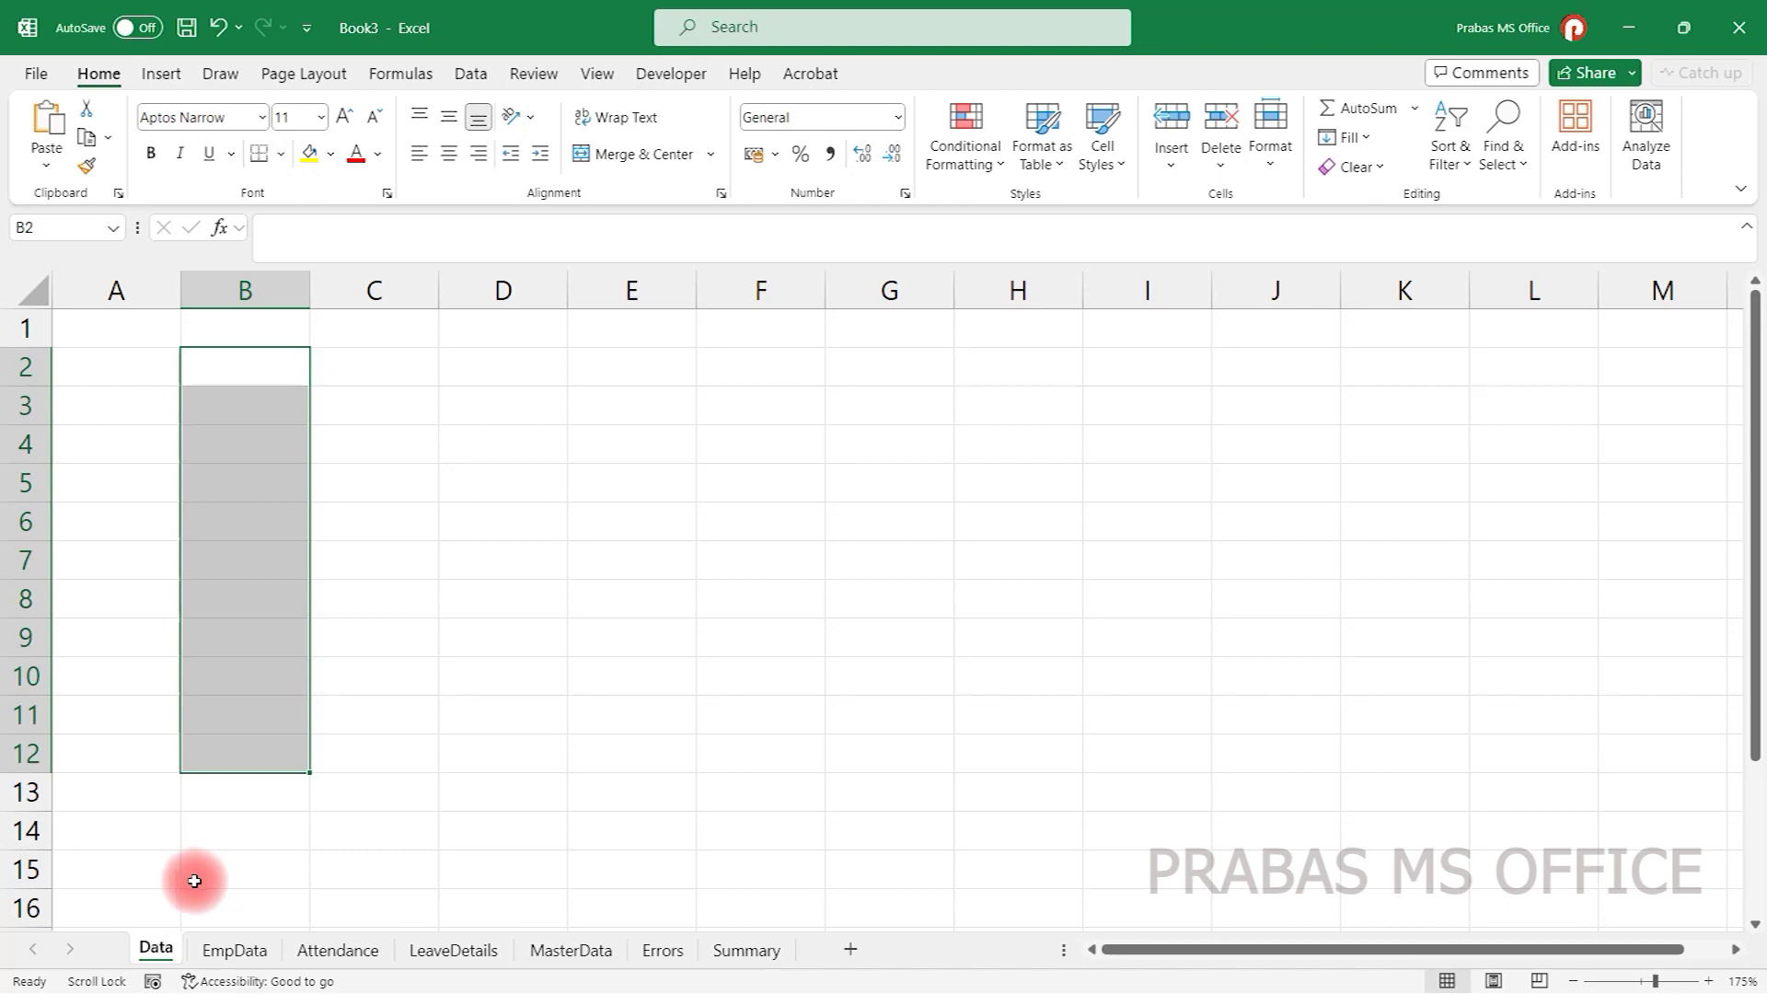
- From cell B2, start a new name SheetName and highlight its default reference =Data!$B$2
click(390, 75)
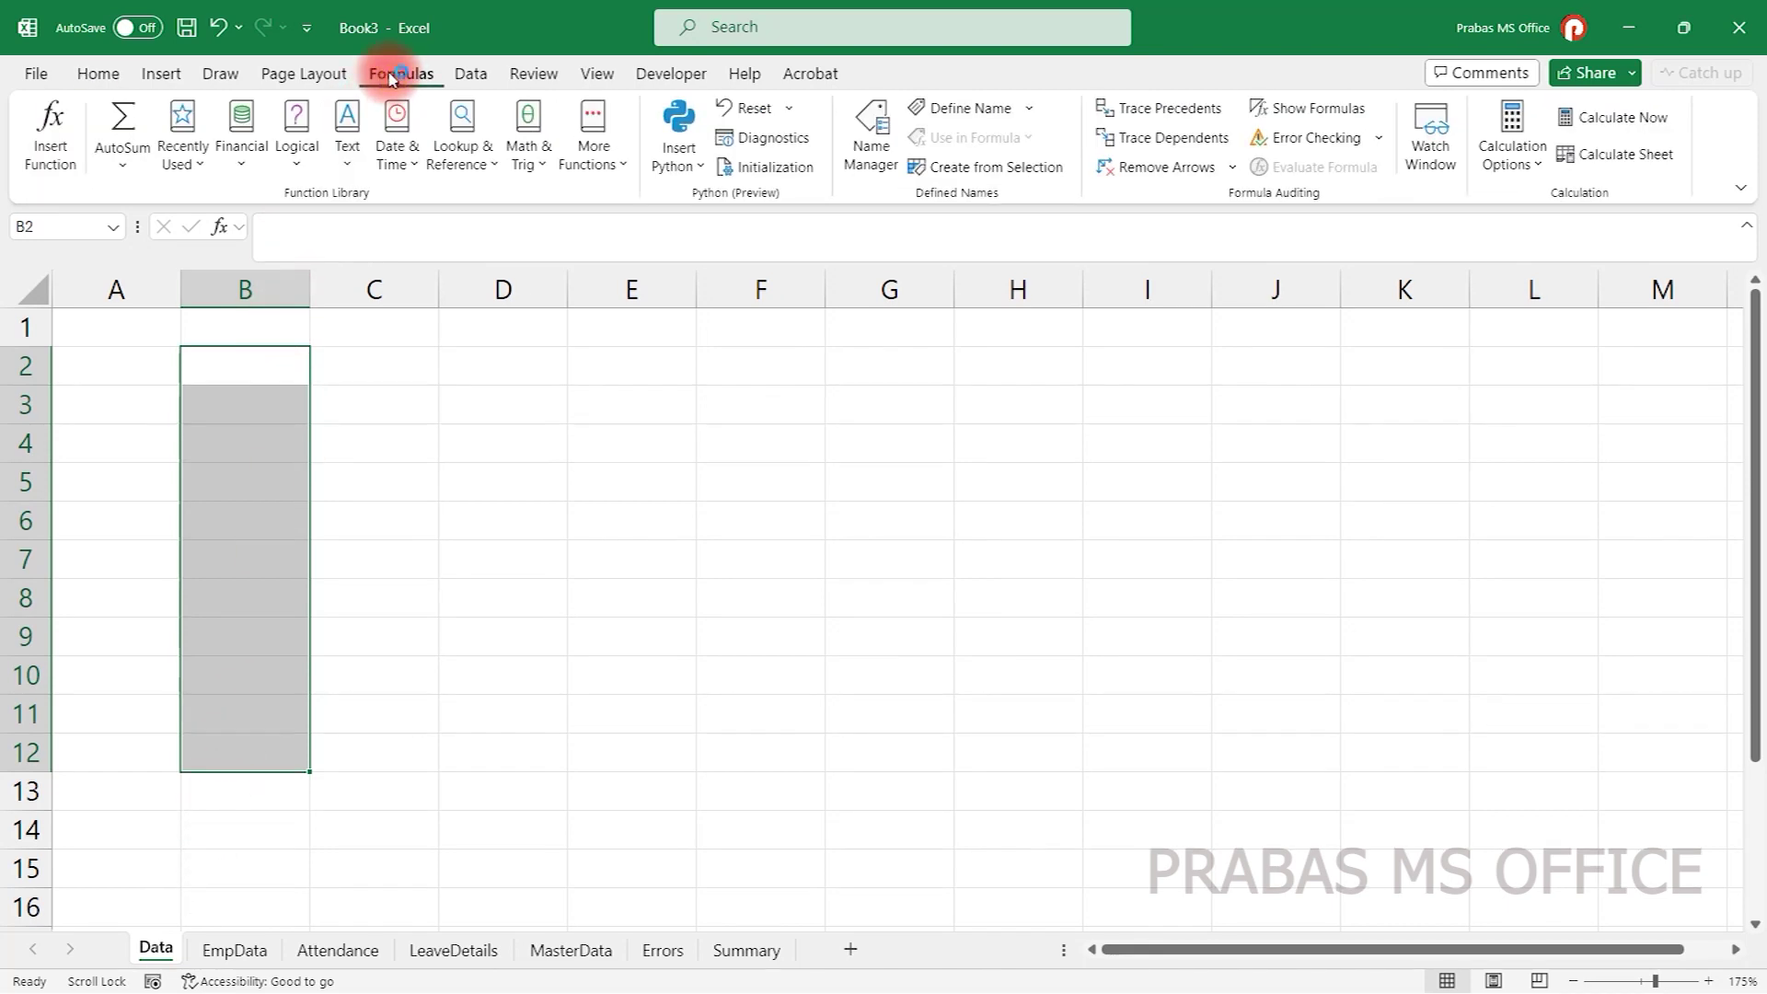
click(267, 368)
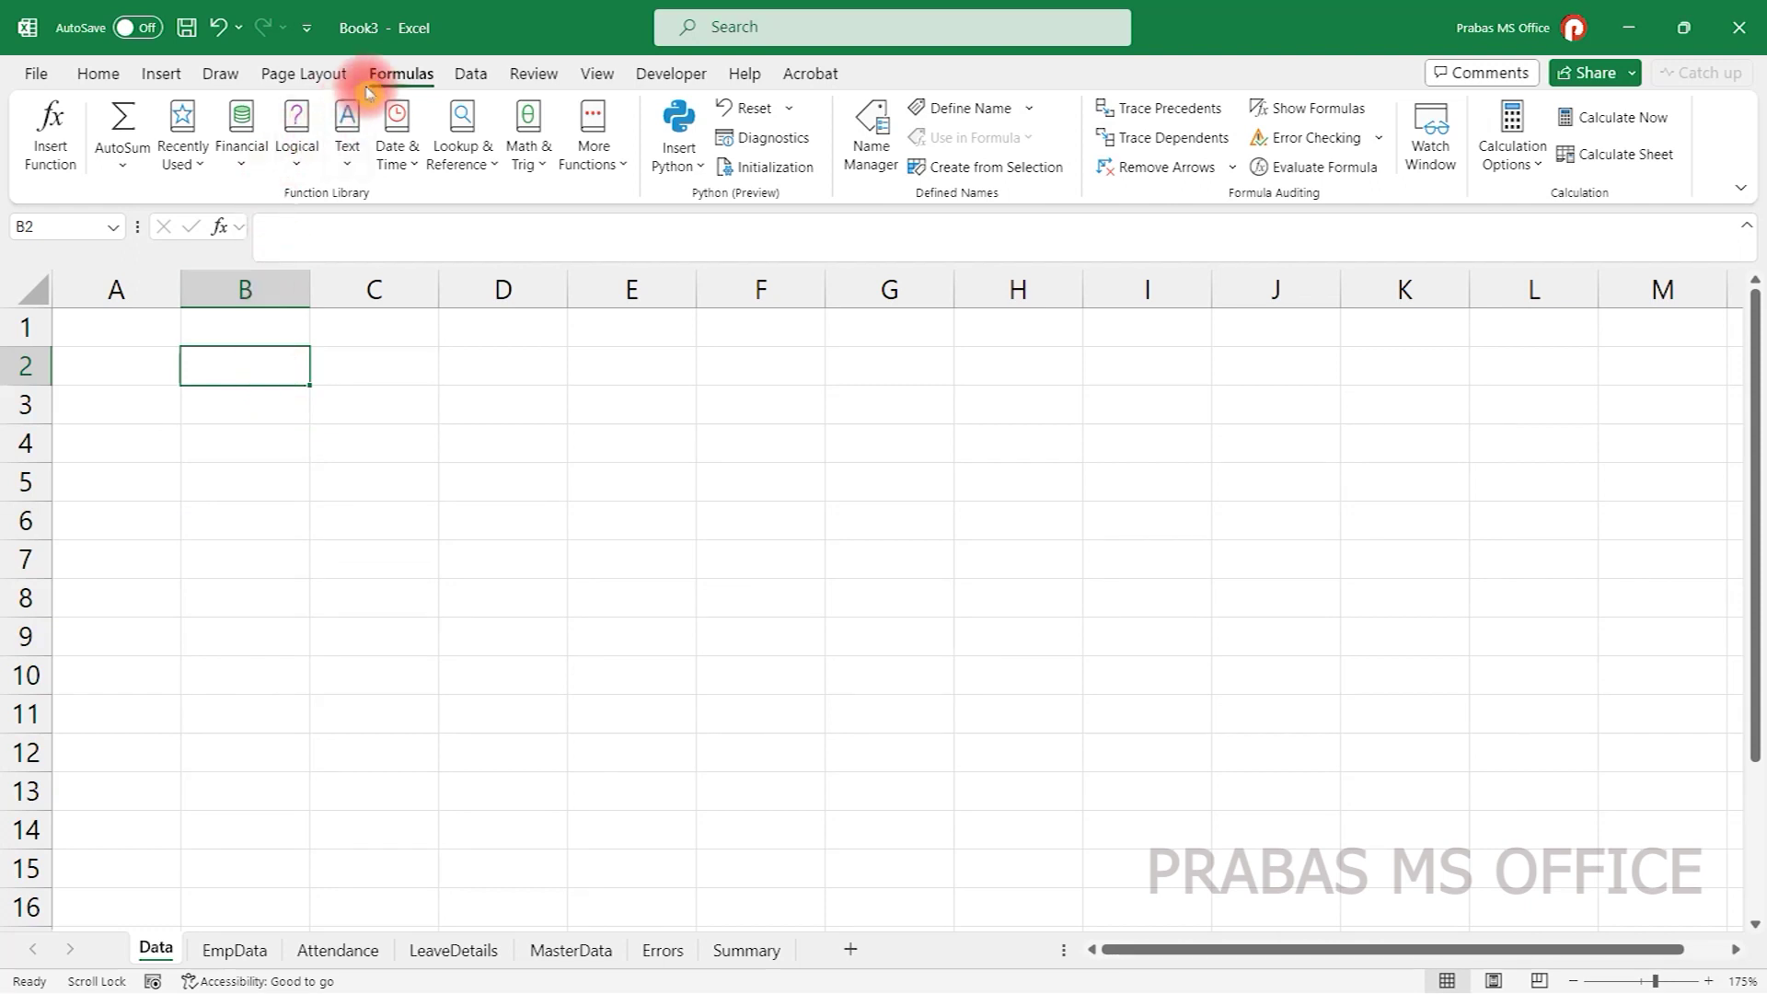
click(871, 134)
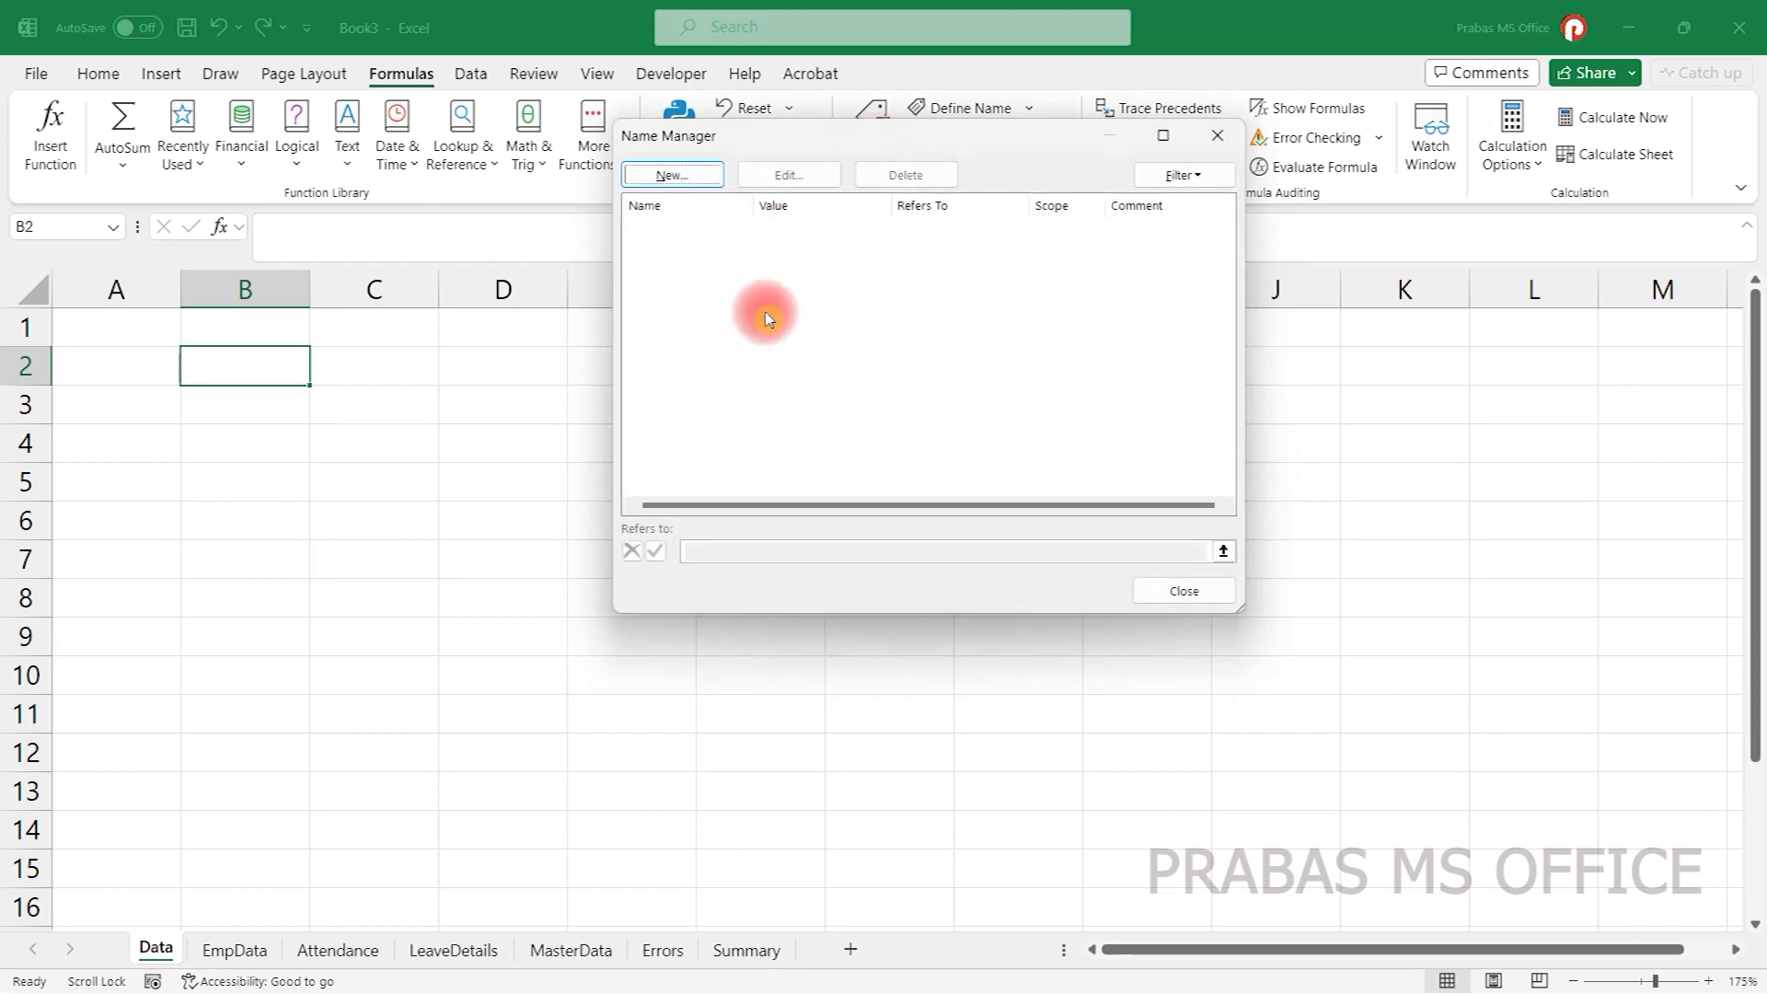
click(677, 174)
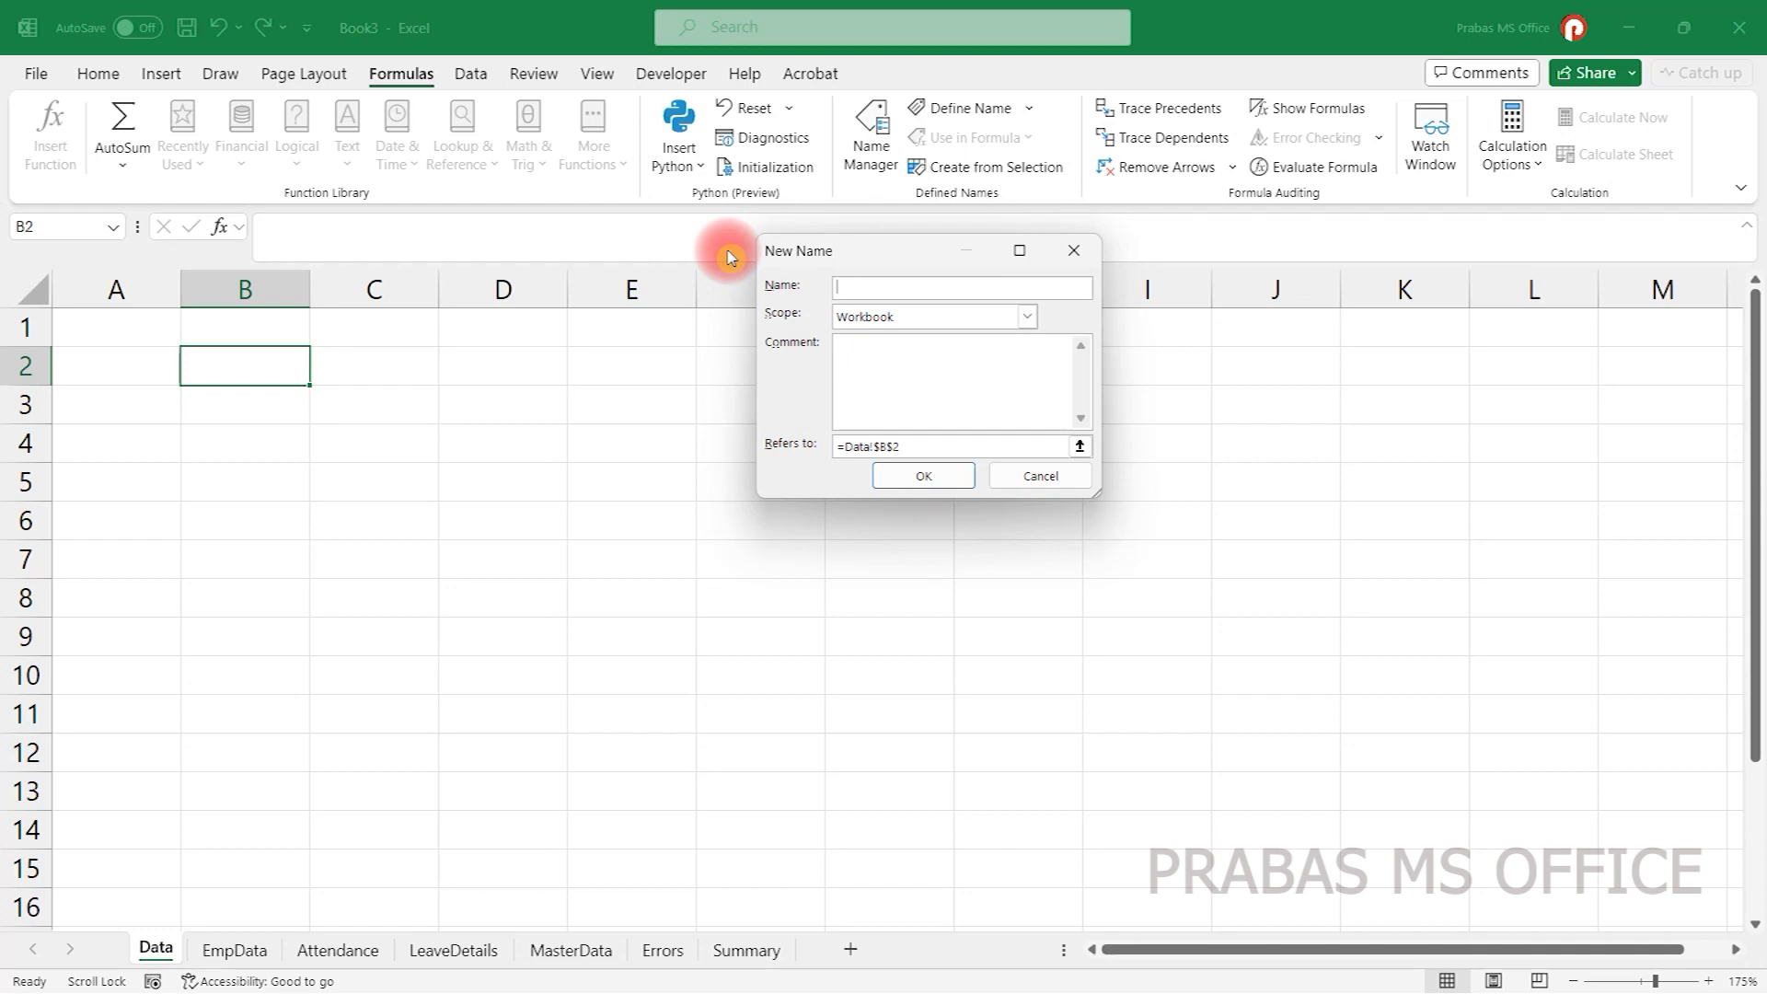
text(SheetName)
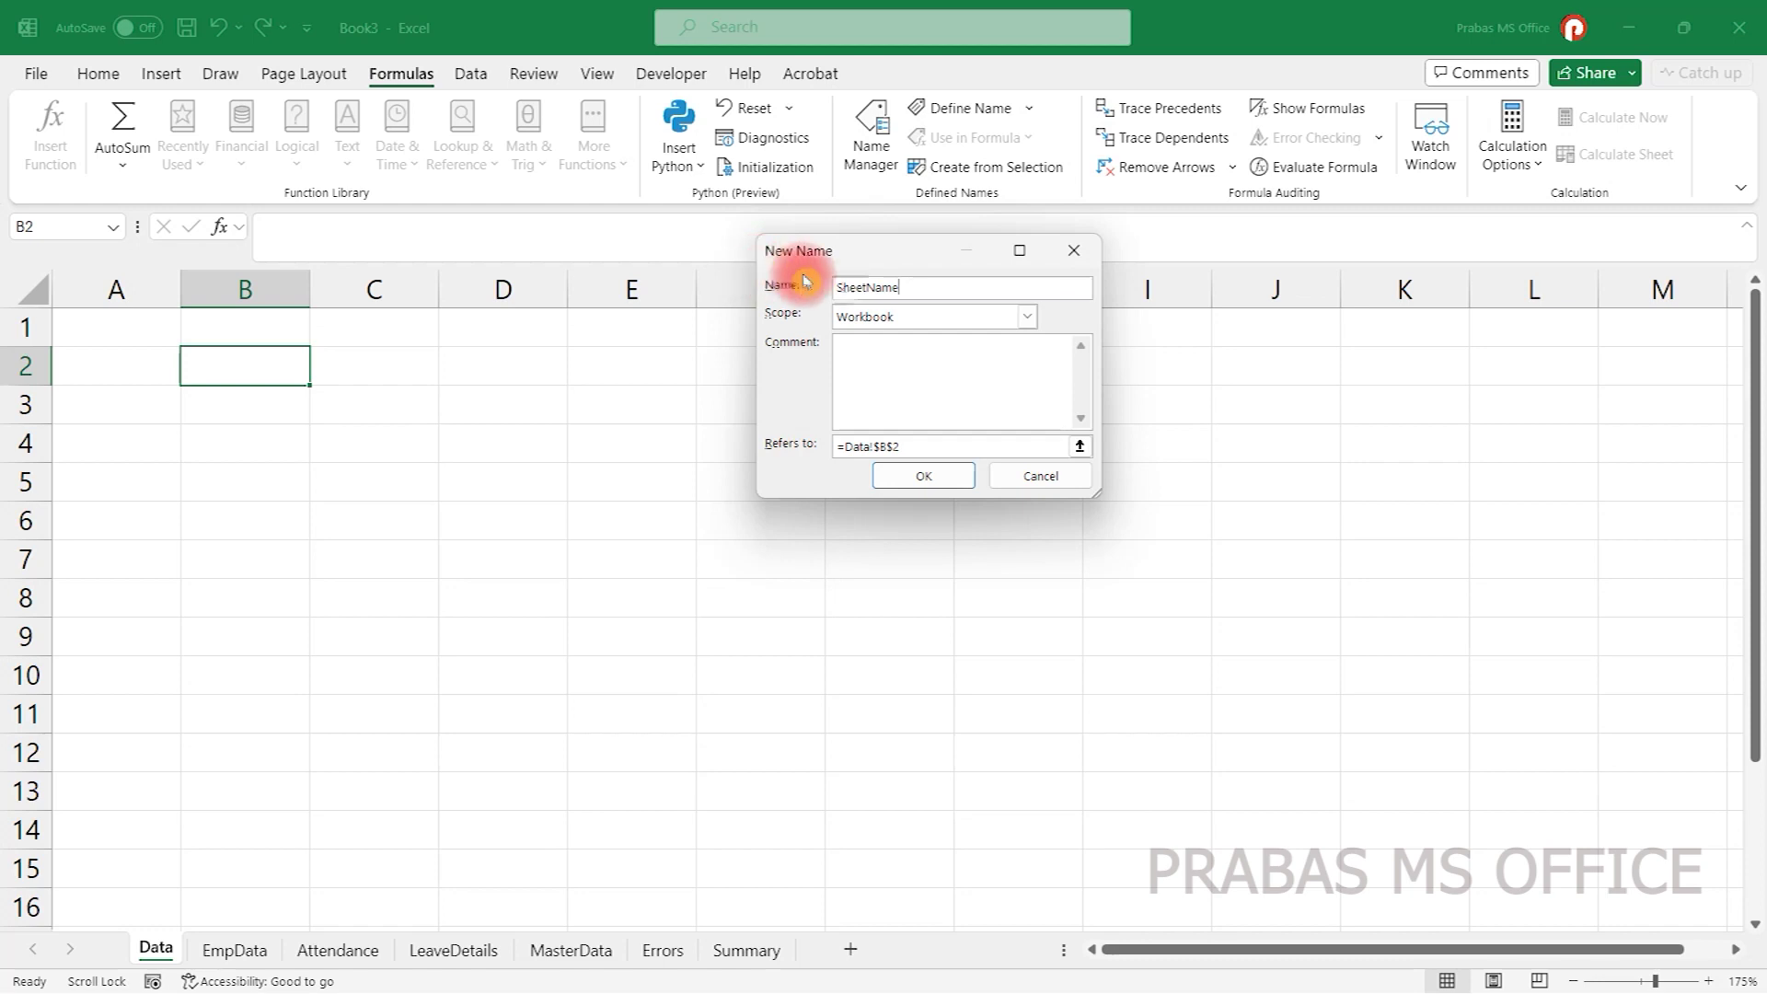
drag(906, 287, 799, 287)
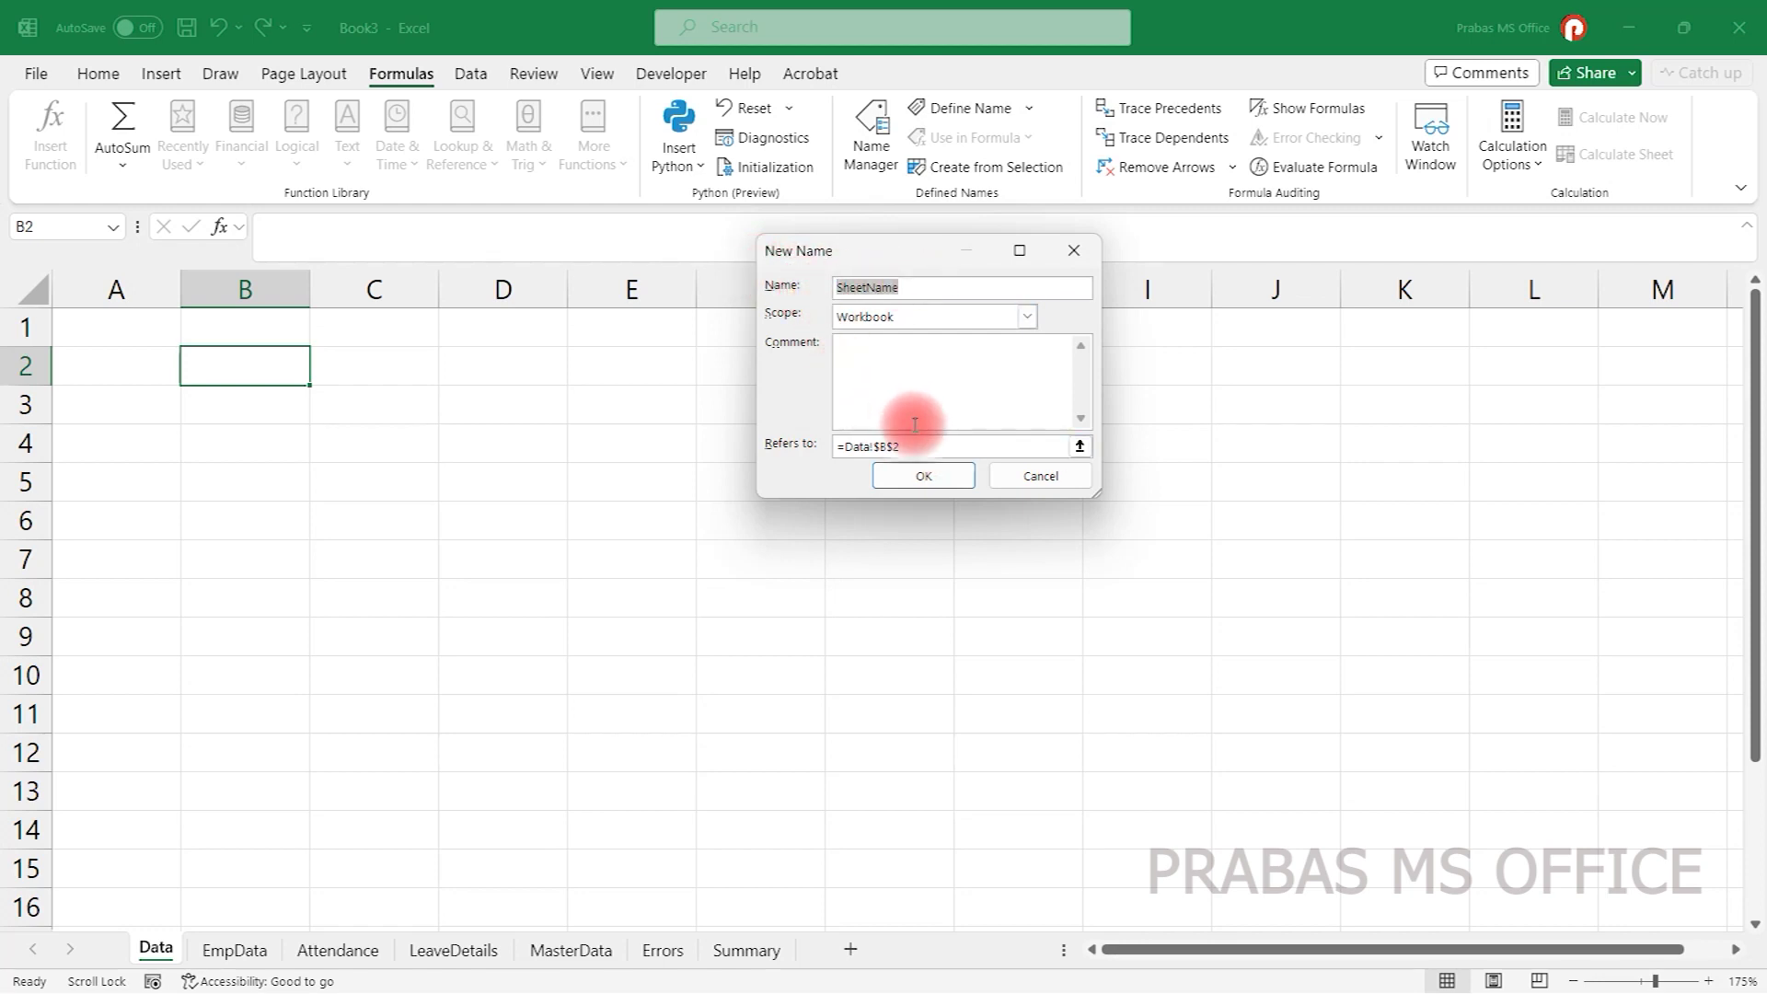
click(873, 449)
drag(873, 448, 821, 446)
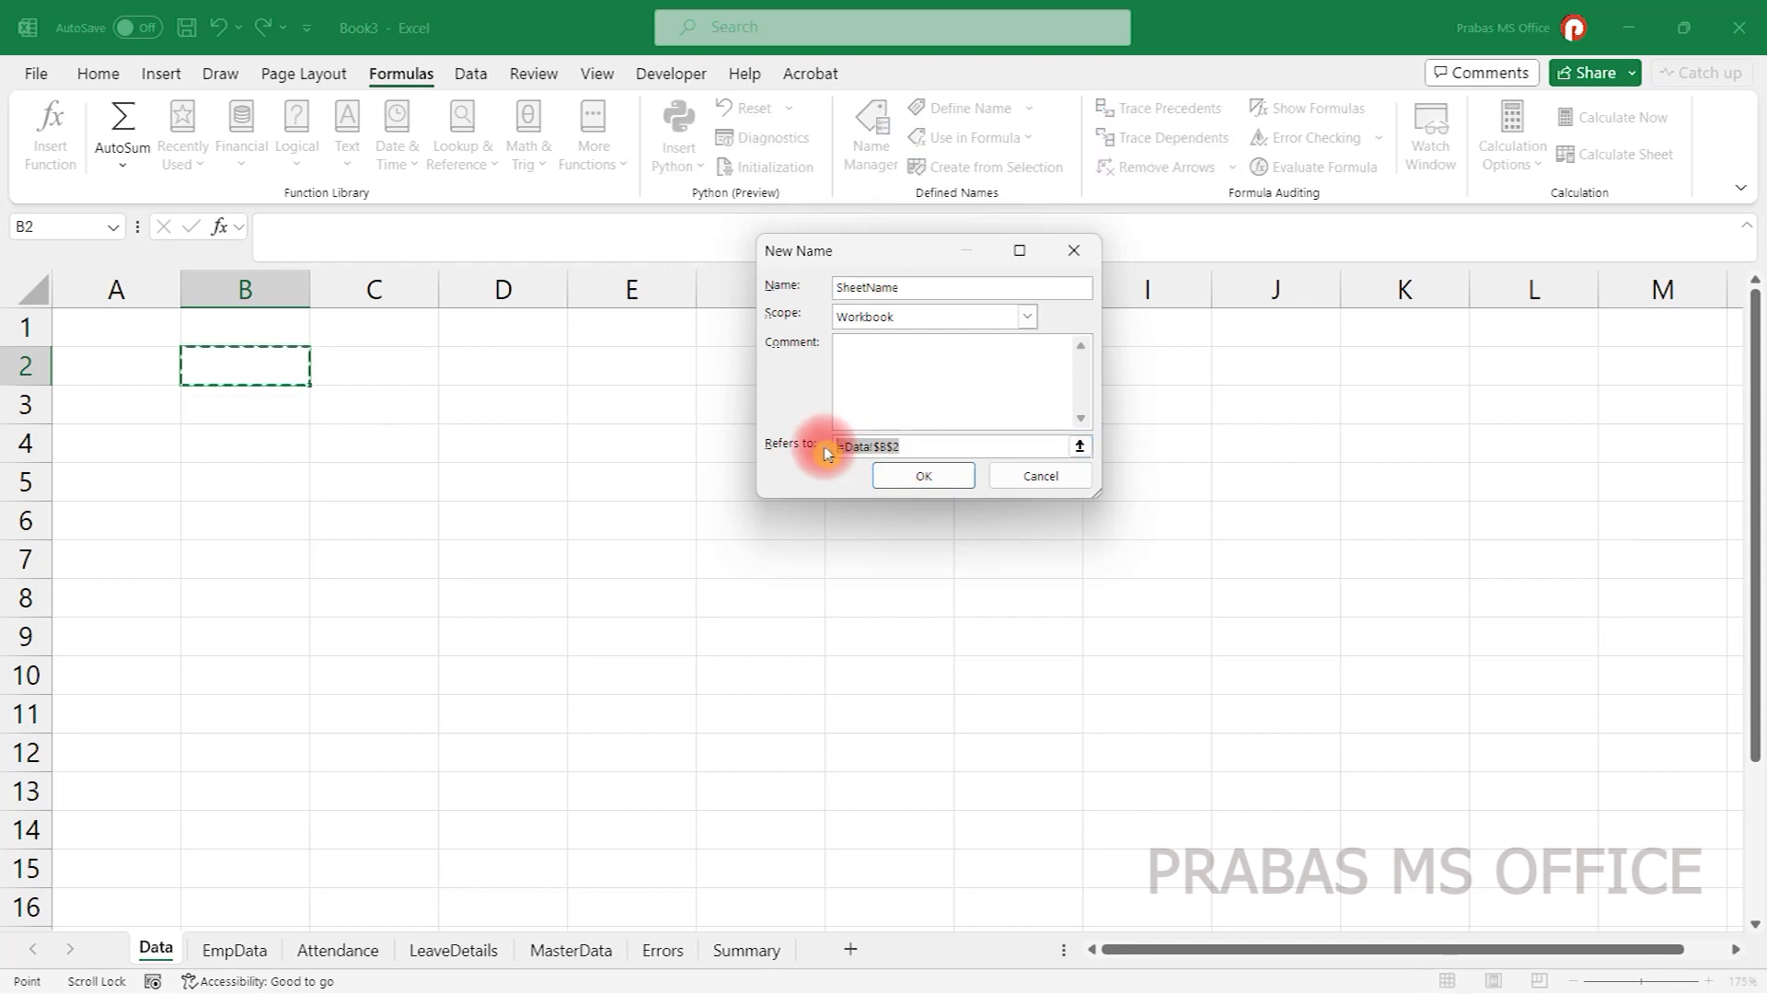
- Clear SheetName's reference, then copy the REPLACE(GET.WORKBOOK(1)…) formula from Notepad
key(Delete)
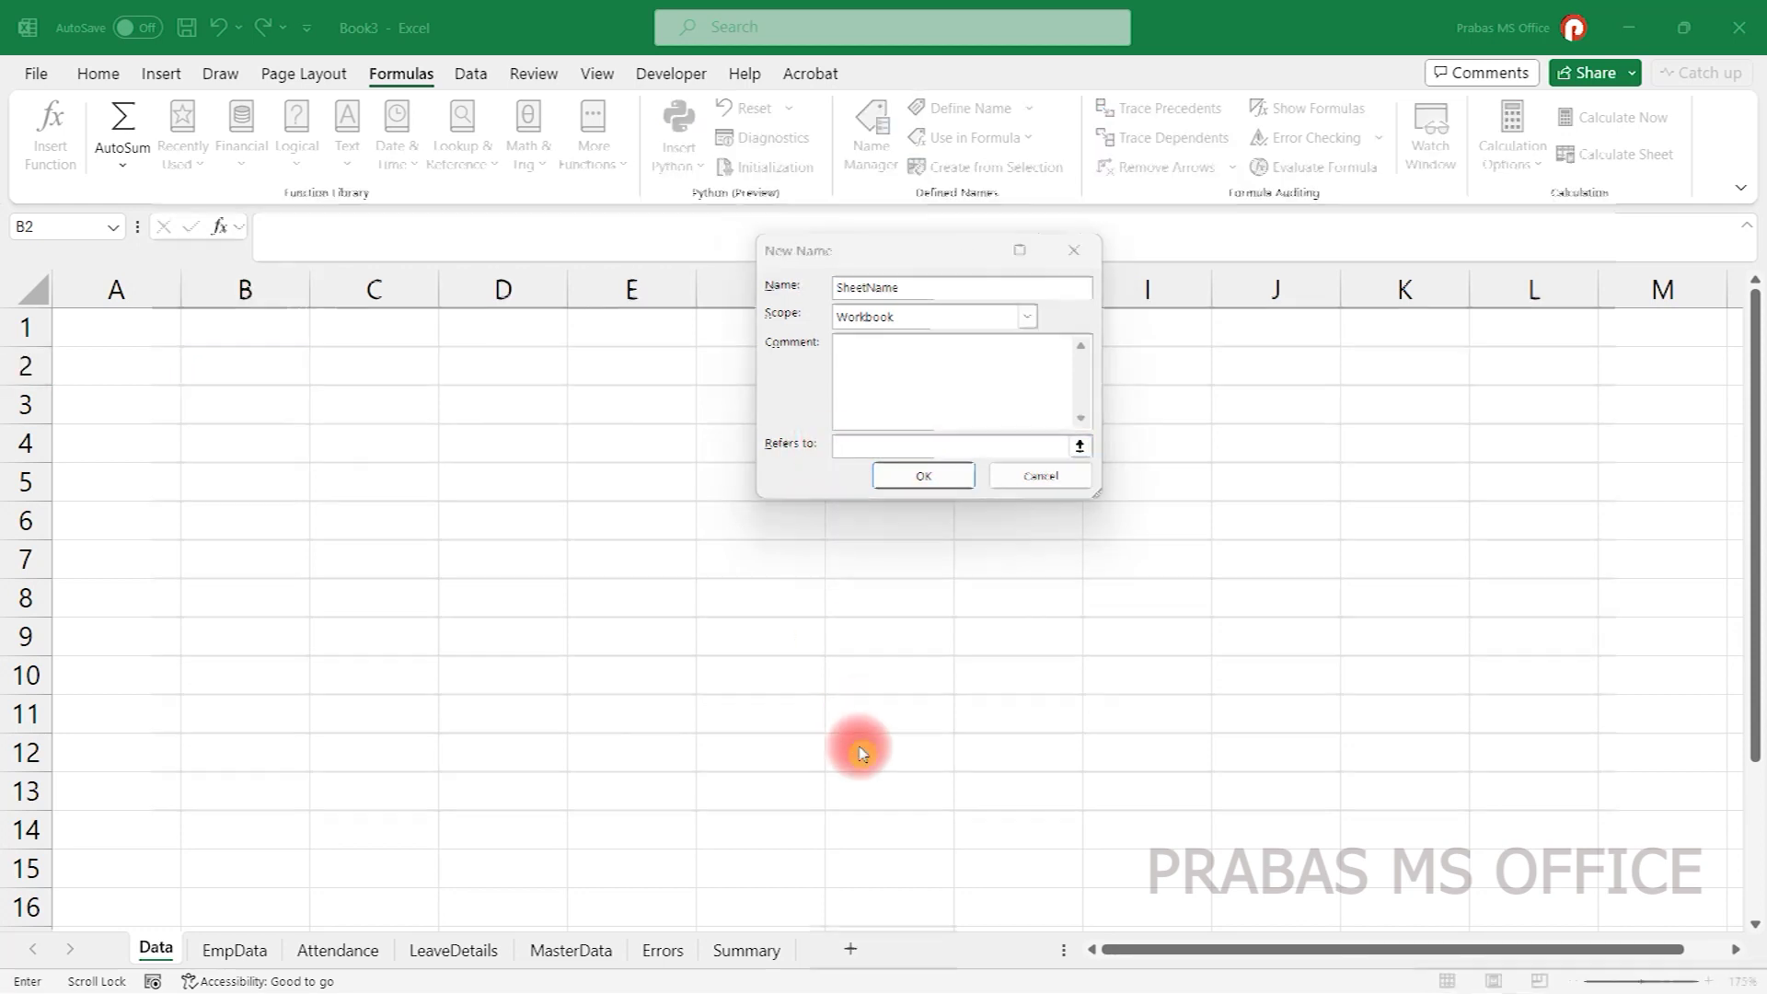
key(alt+Tab)
key(alt+Tab)
key(alt+Tab)
key(alt+Tab)
key(alt+Tab)
drag(592, 224, 44, 230)
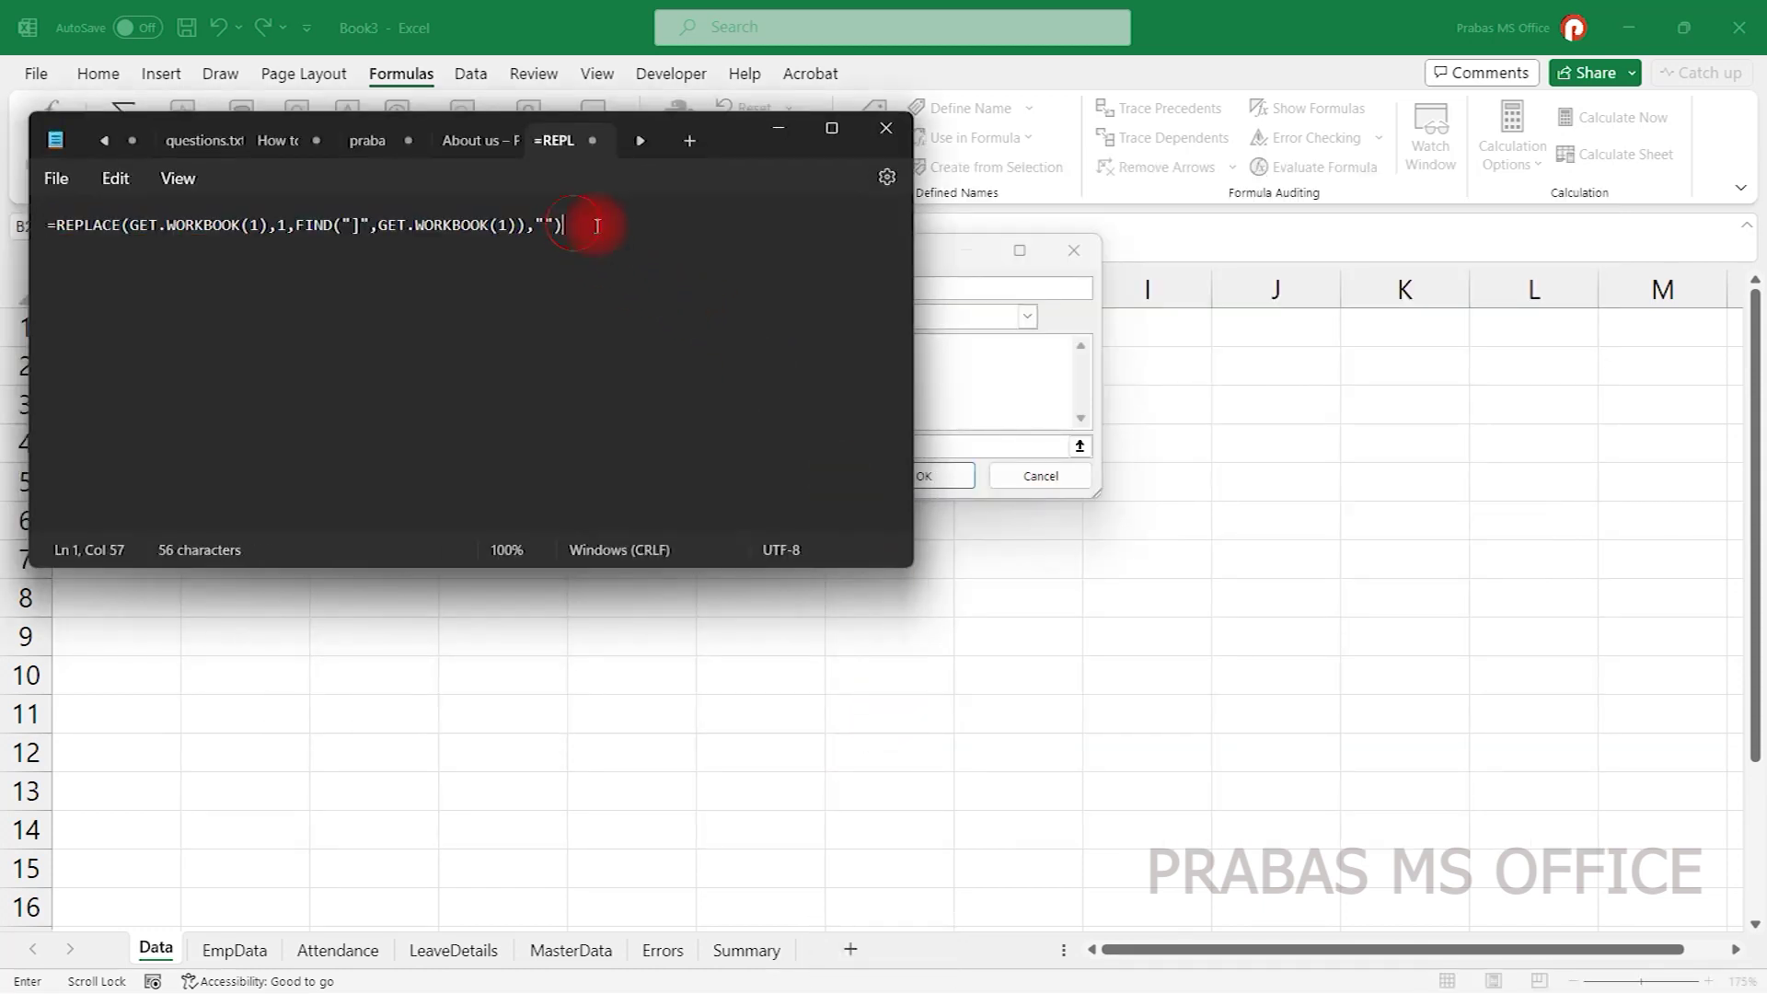
key(ctrl+c)
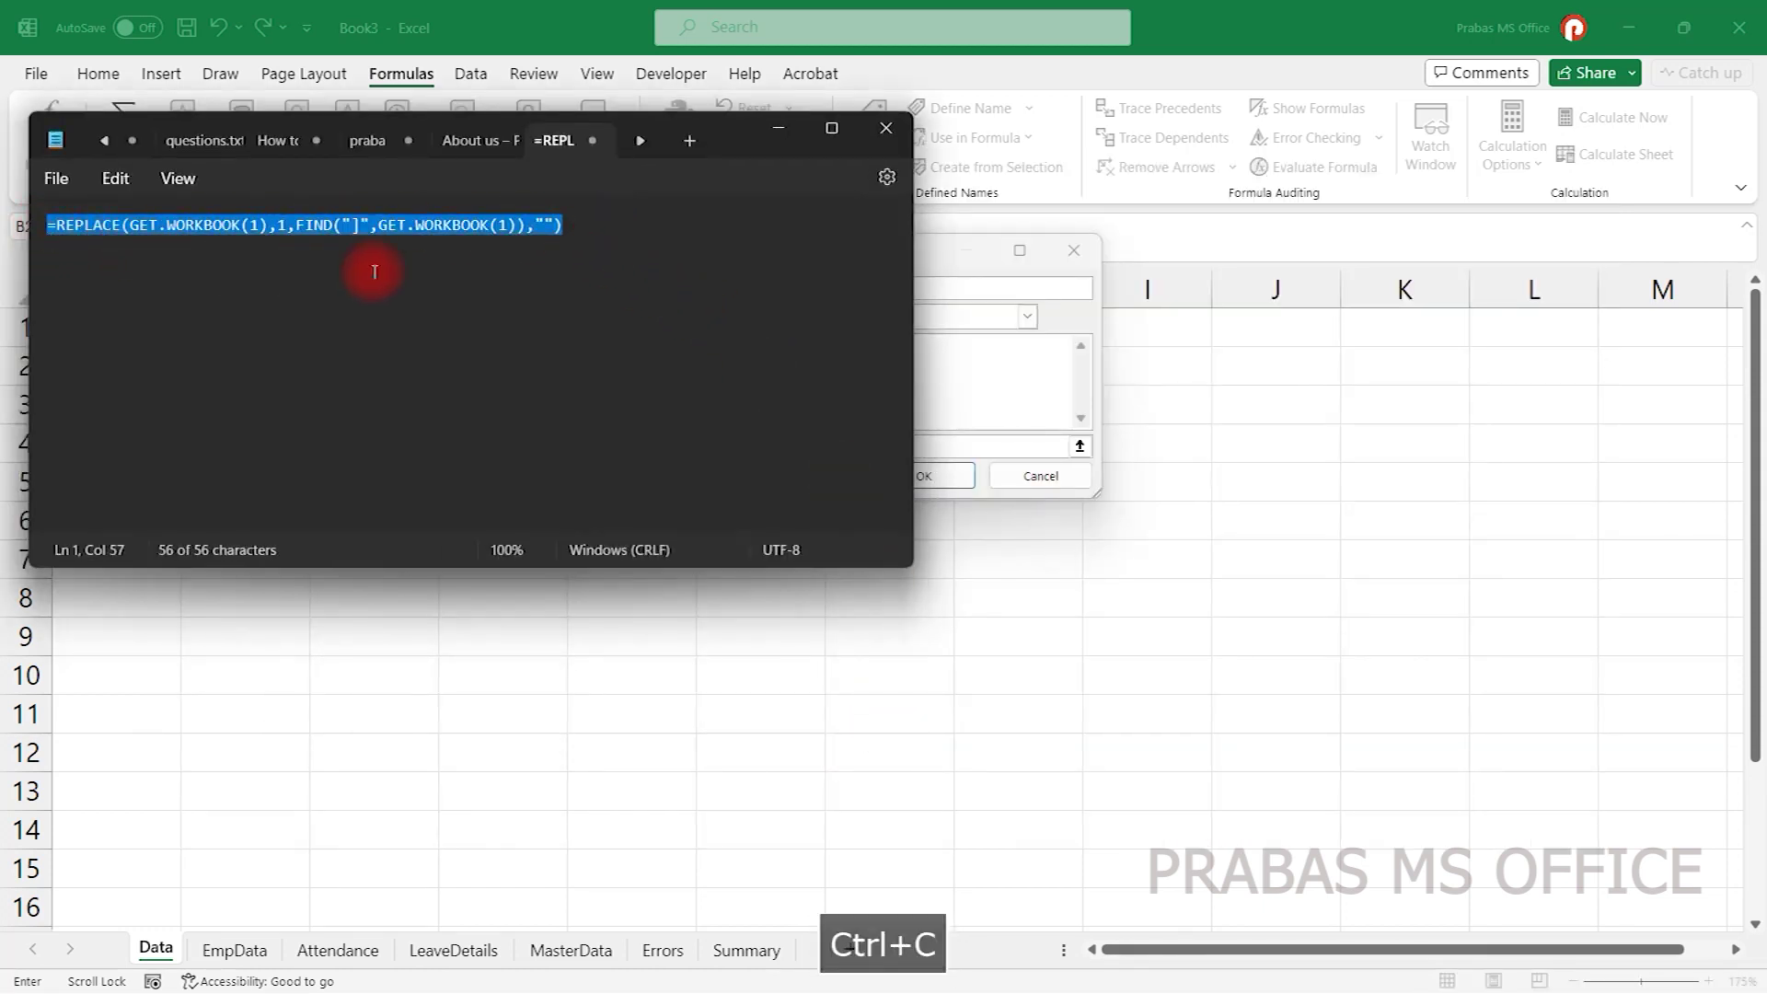
click(943, 261)
click(894, 446)
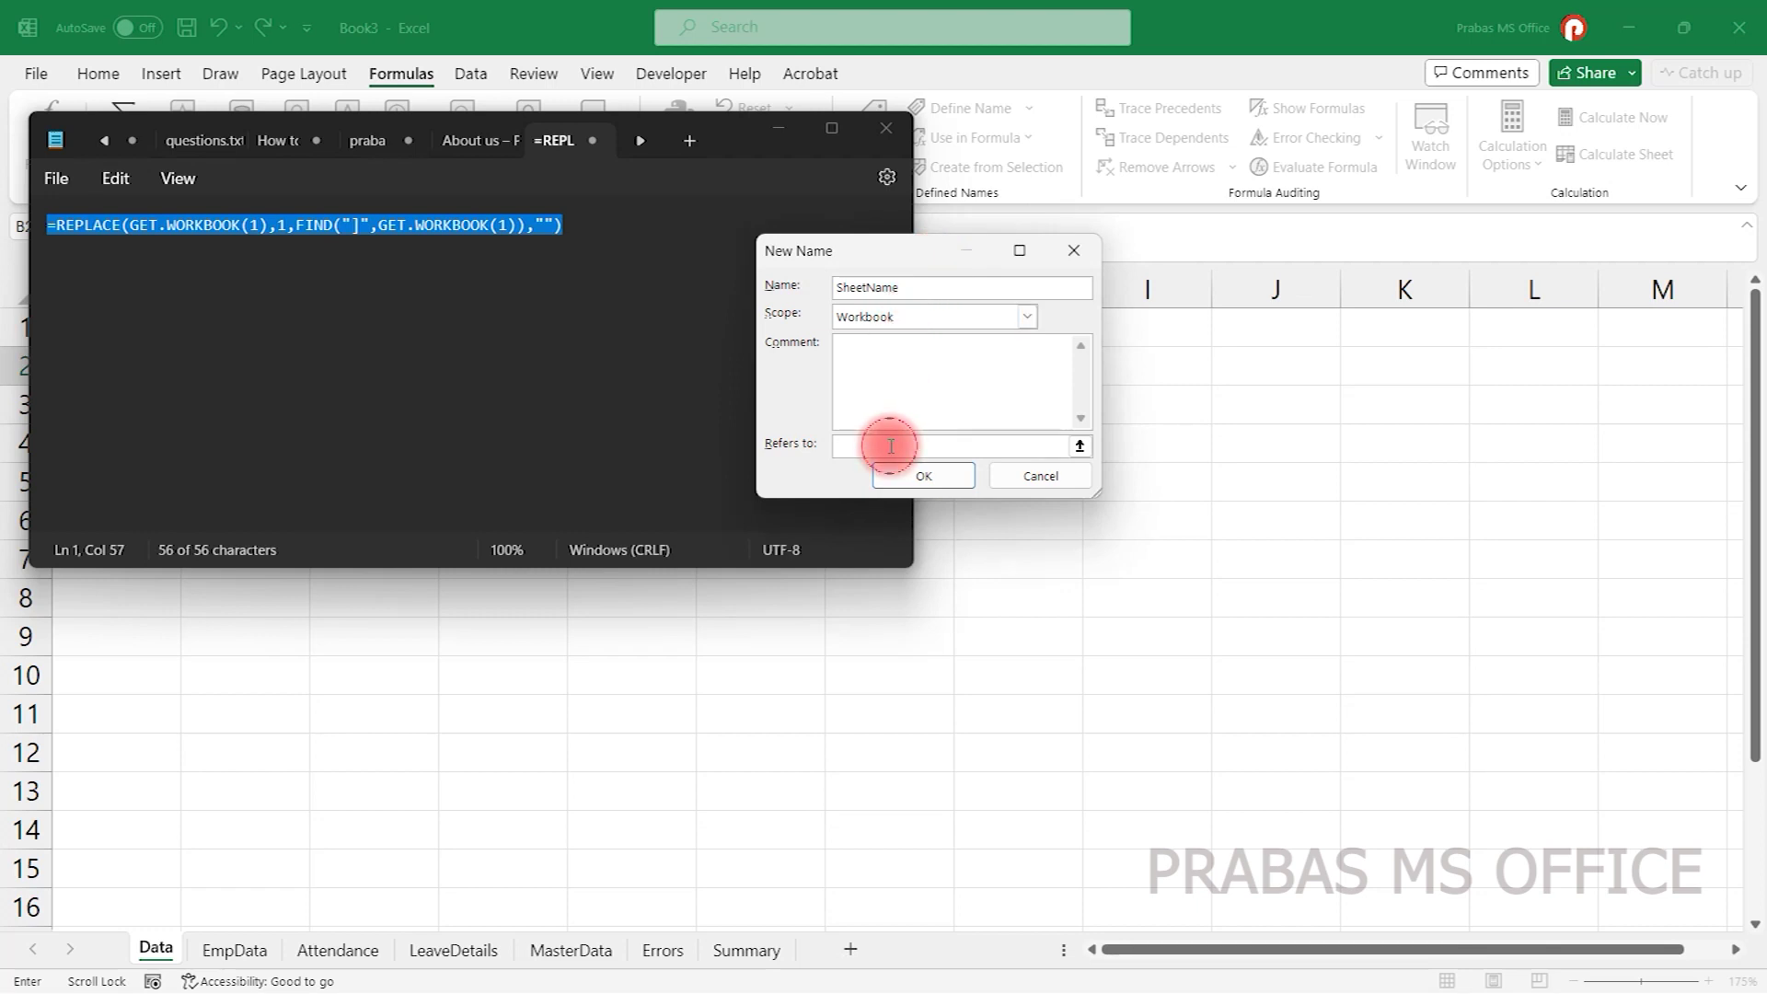
click(778, 129)
- Set SheetName to =REPLACE(GET.WORKBOOK(1),1,FIND("]",GET.WORKBOOK(1)),"") and confirm it
click(873, 444)
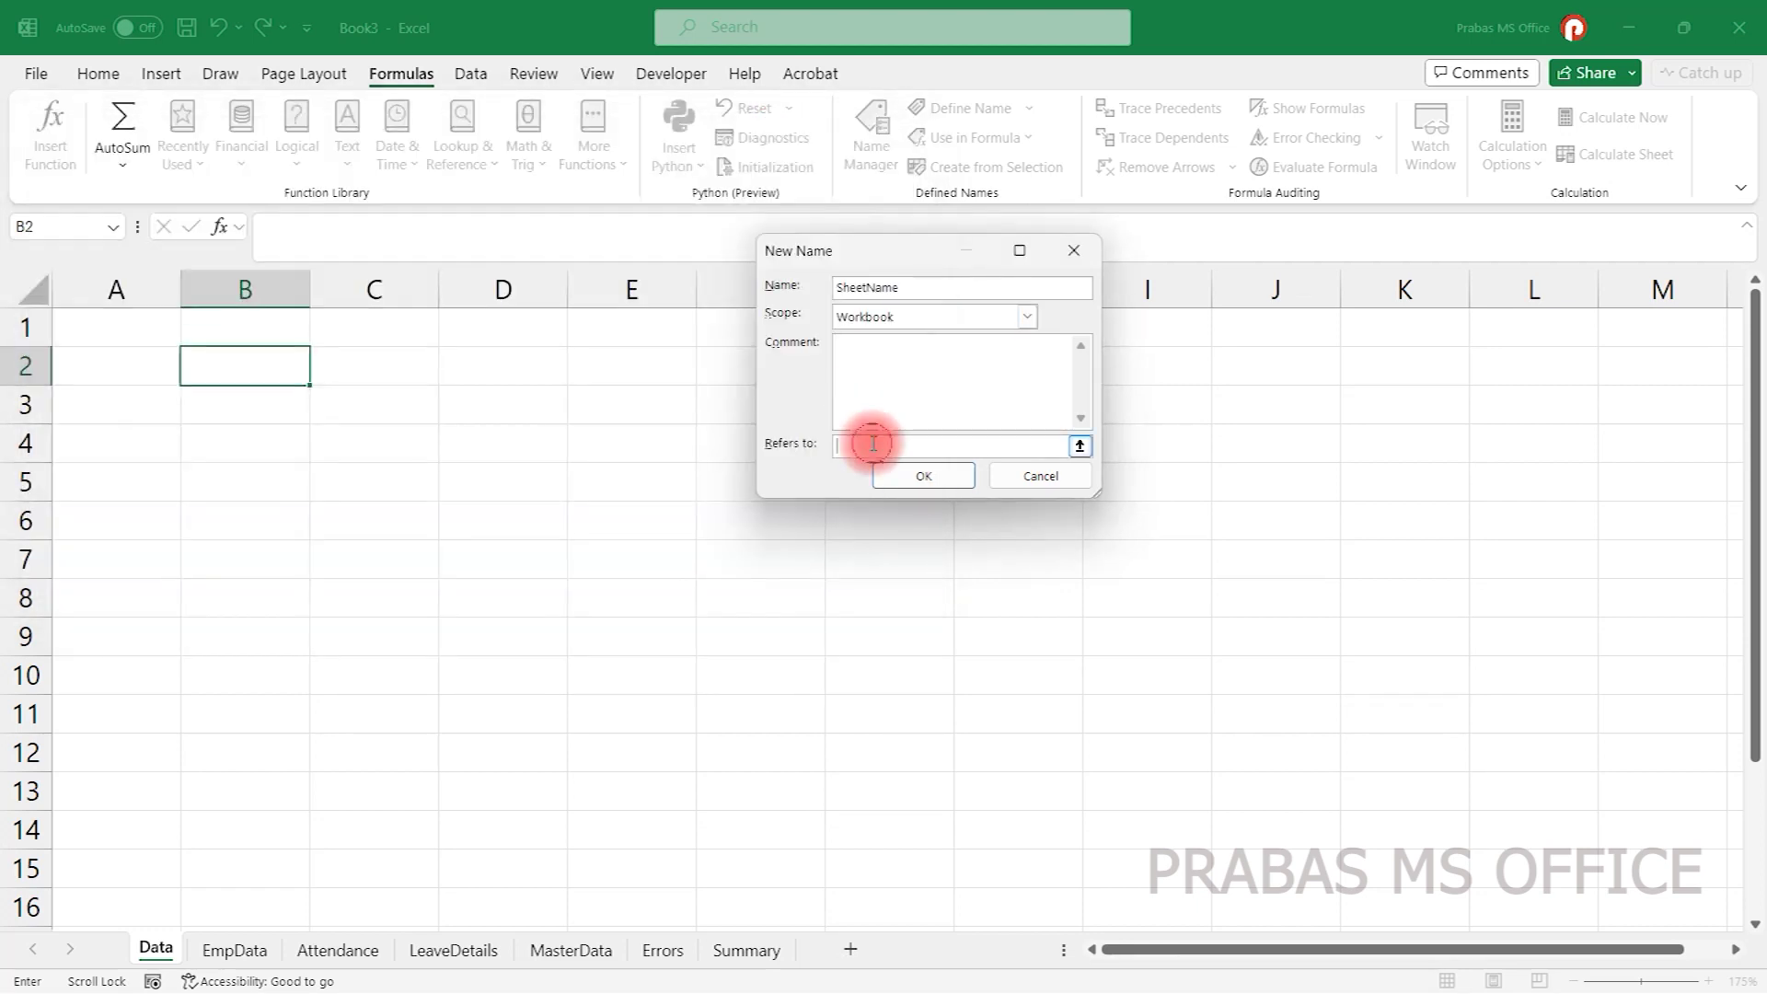
key(ctrl+v)
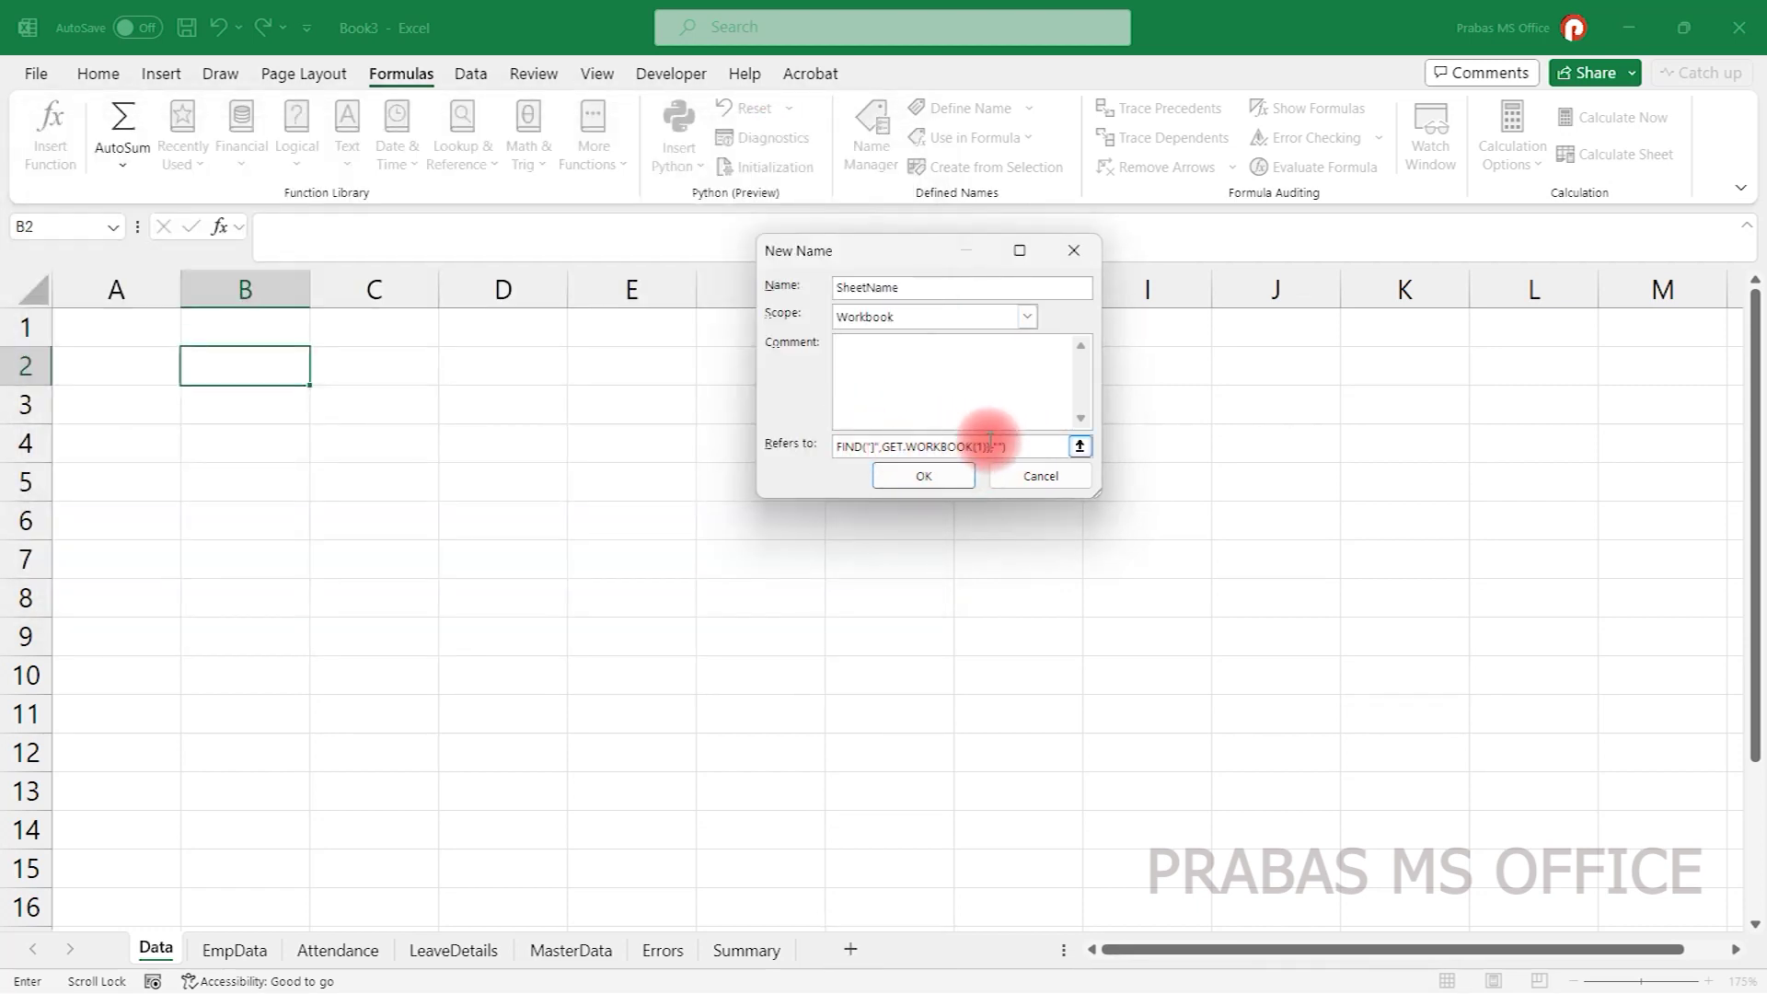
drag(966, 445, 769, 445)
click(918, 445)
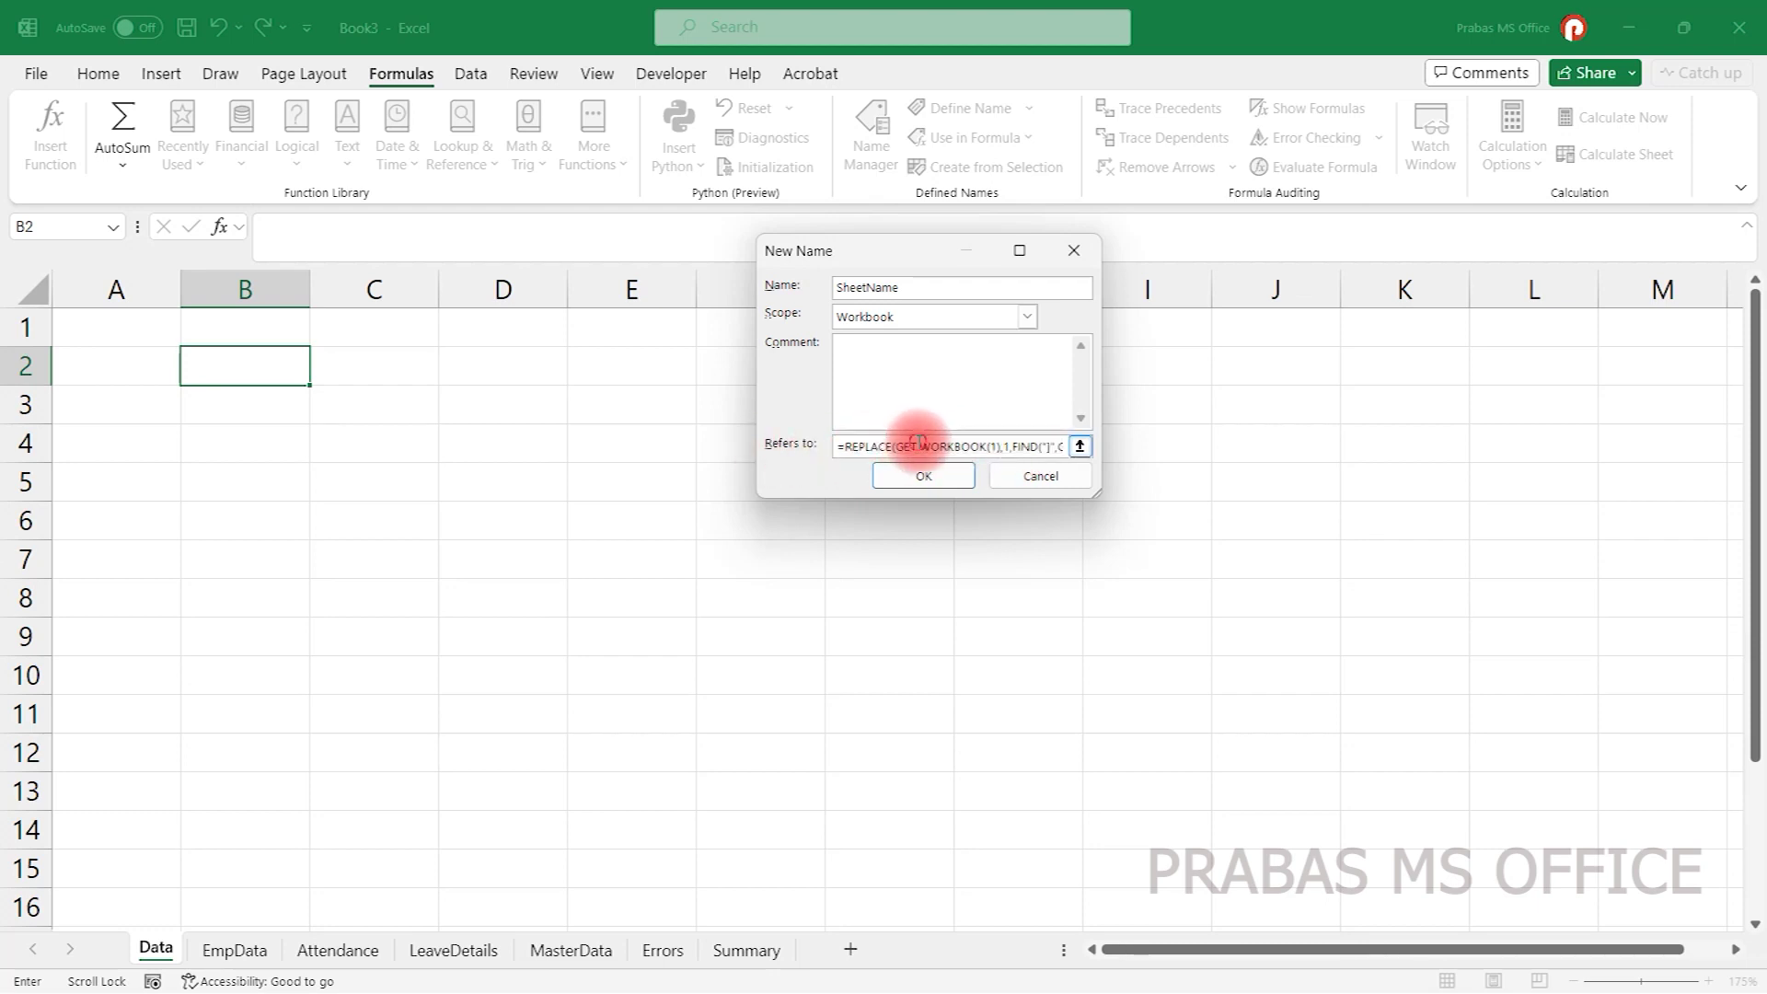
drag(998, 446, 898, 449)
click(896, 448)
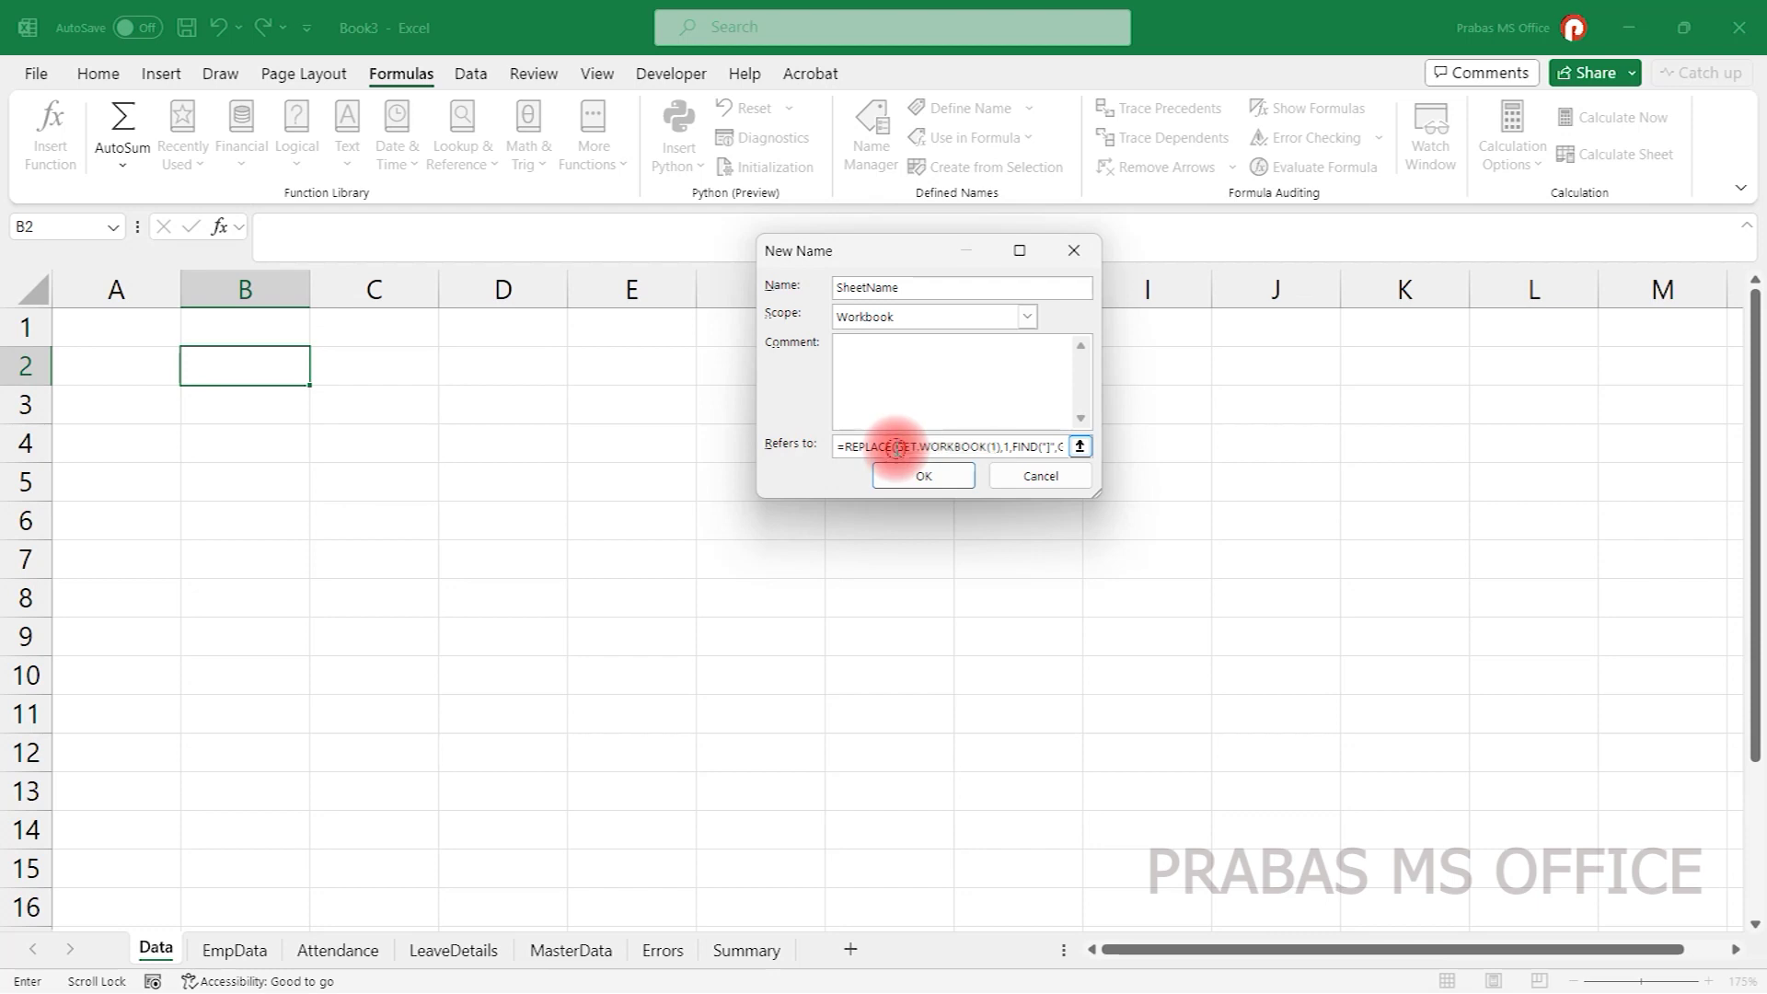
click(923, 475)
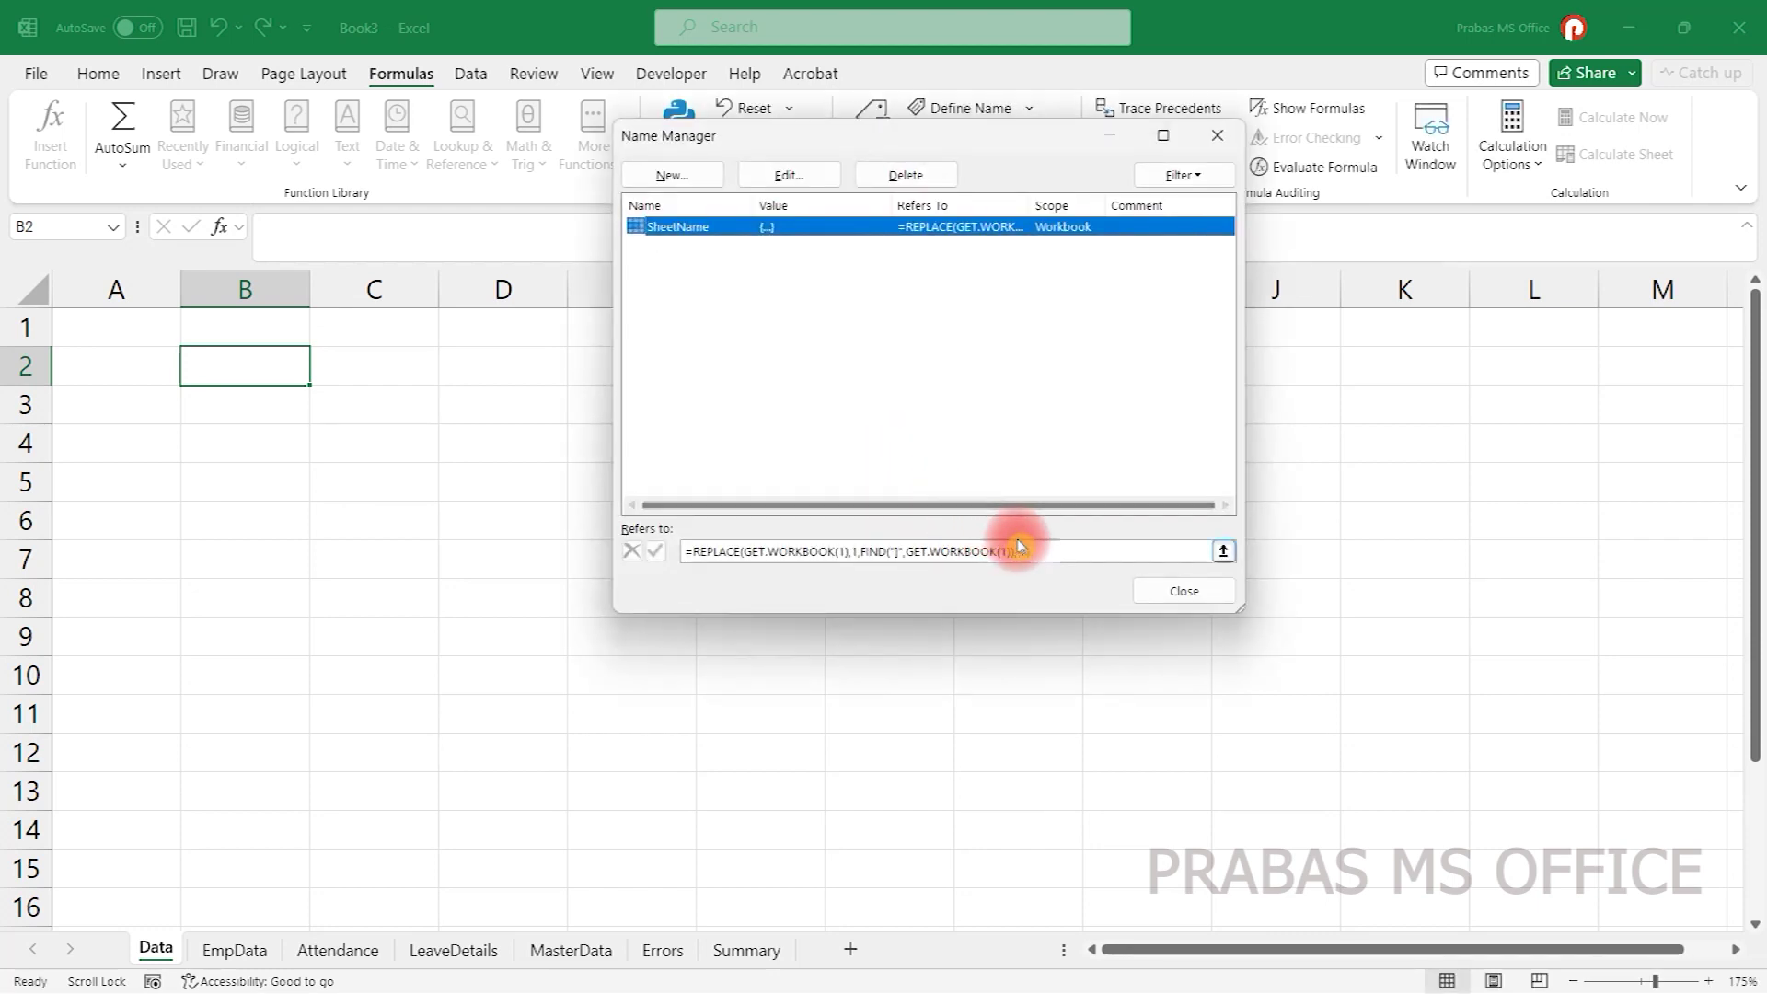
click(1161, 592)
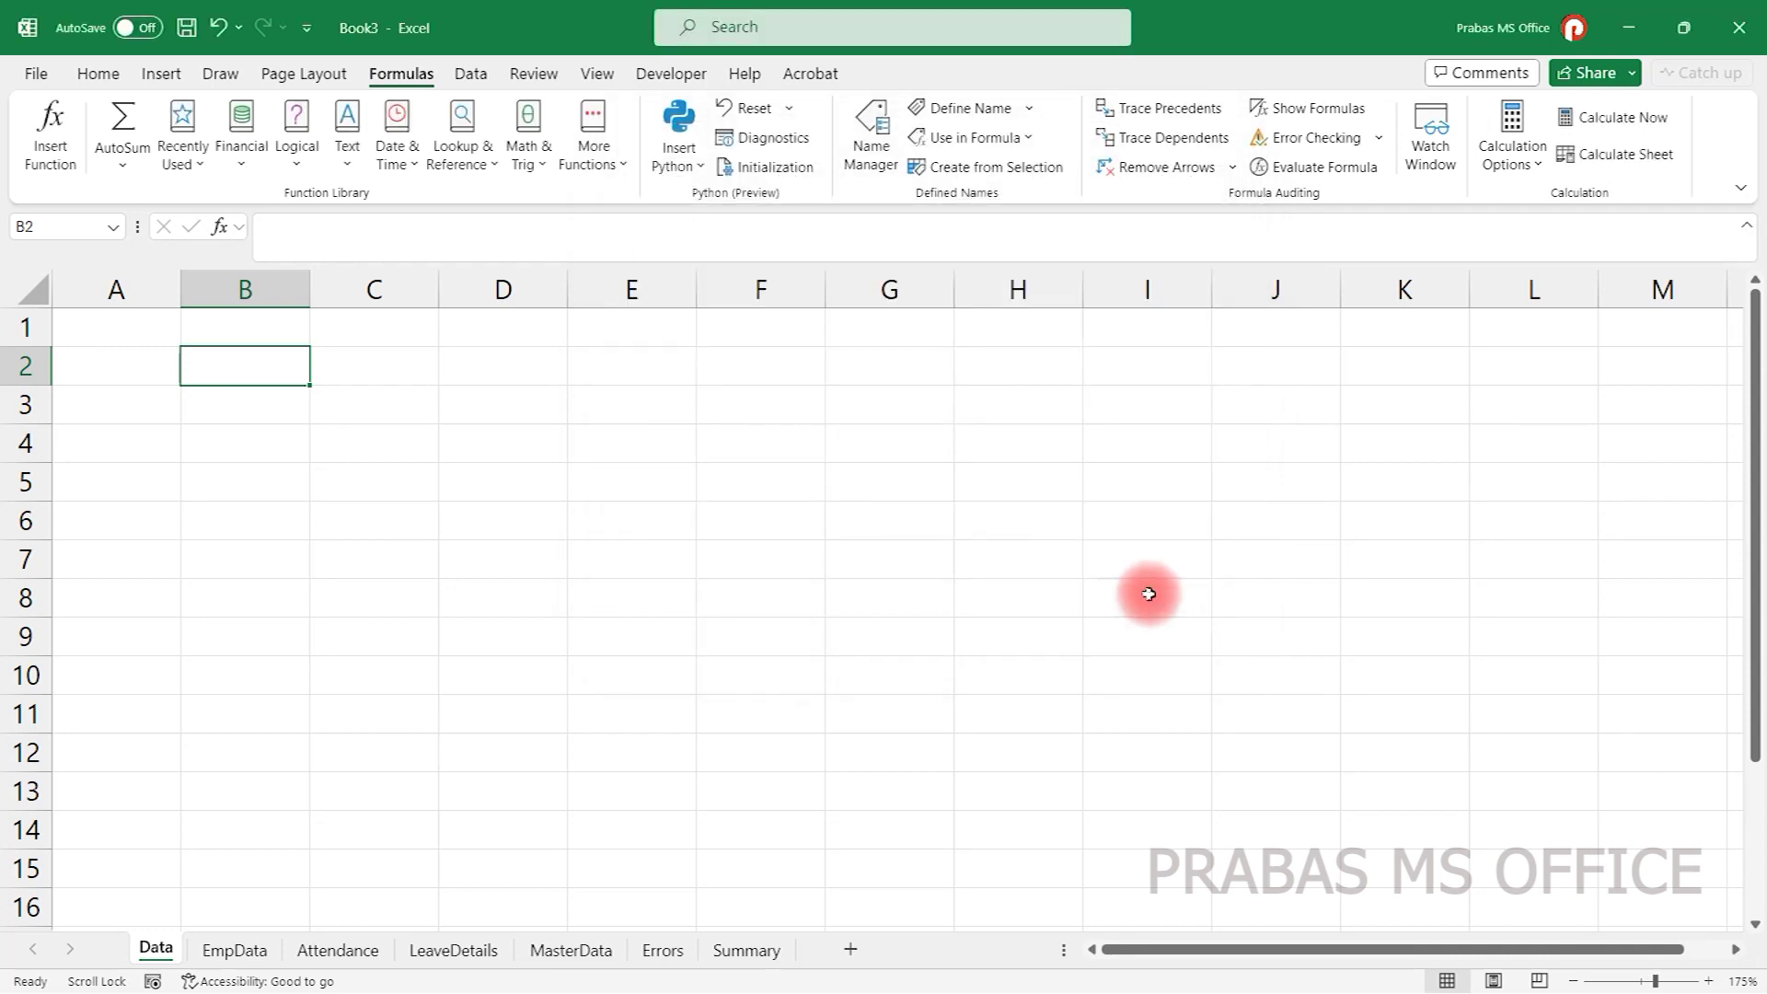
- Reopen Name Manager to verify the saved SheetName definition
click(871, 146)
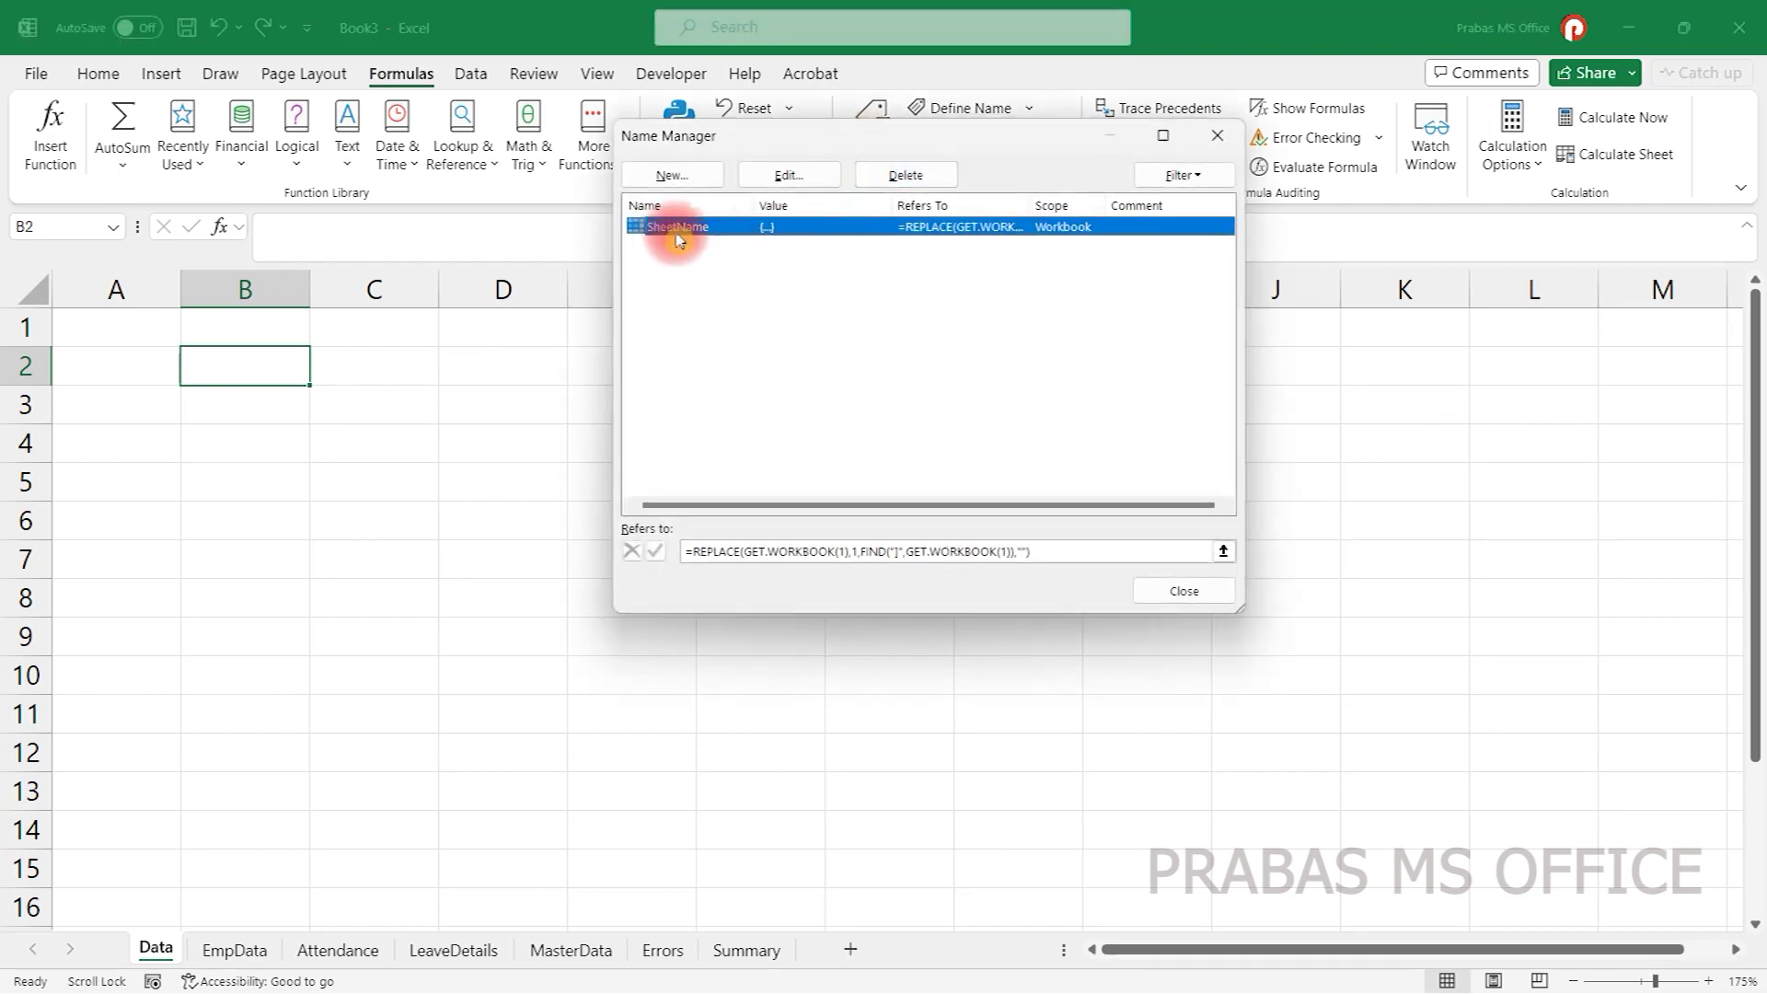
click(1167, 591)
click(871, 146)
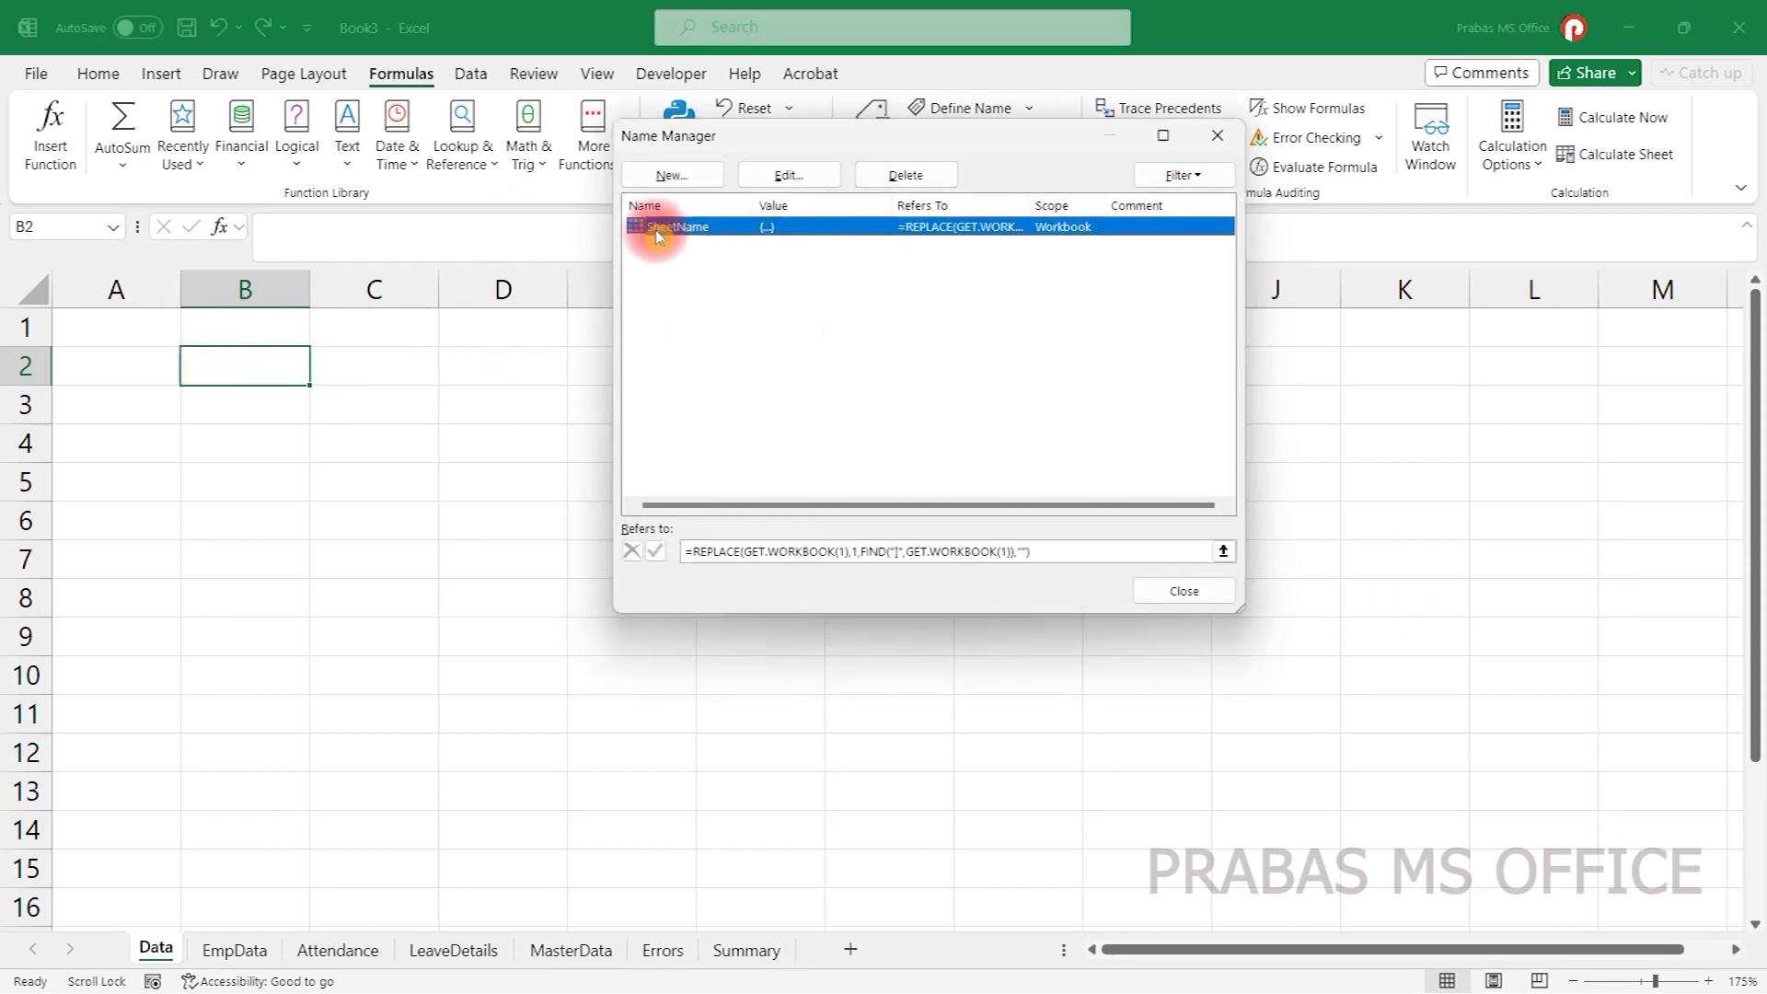
click(1155, 591)
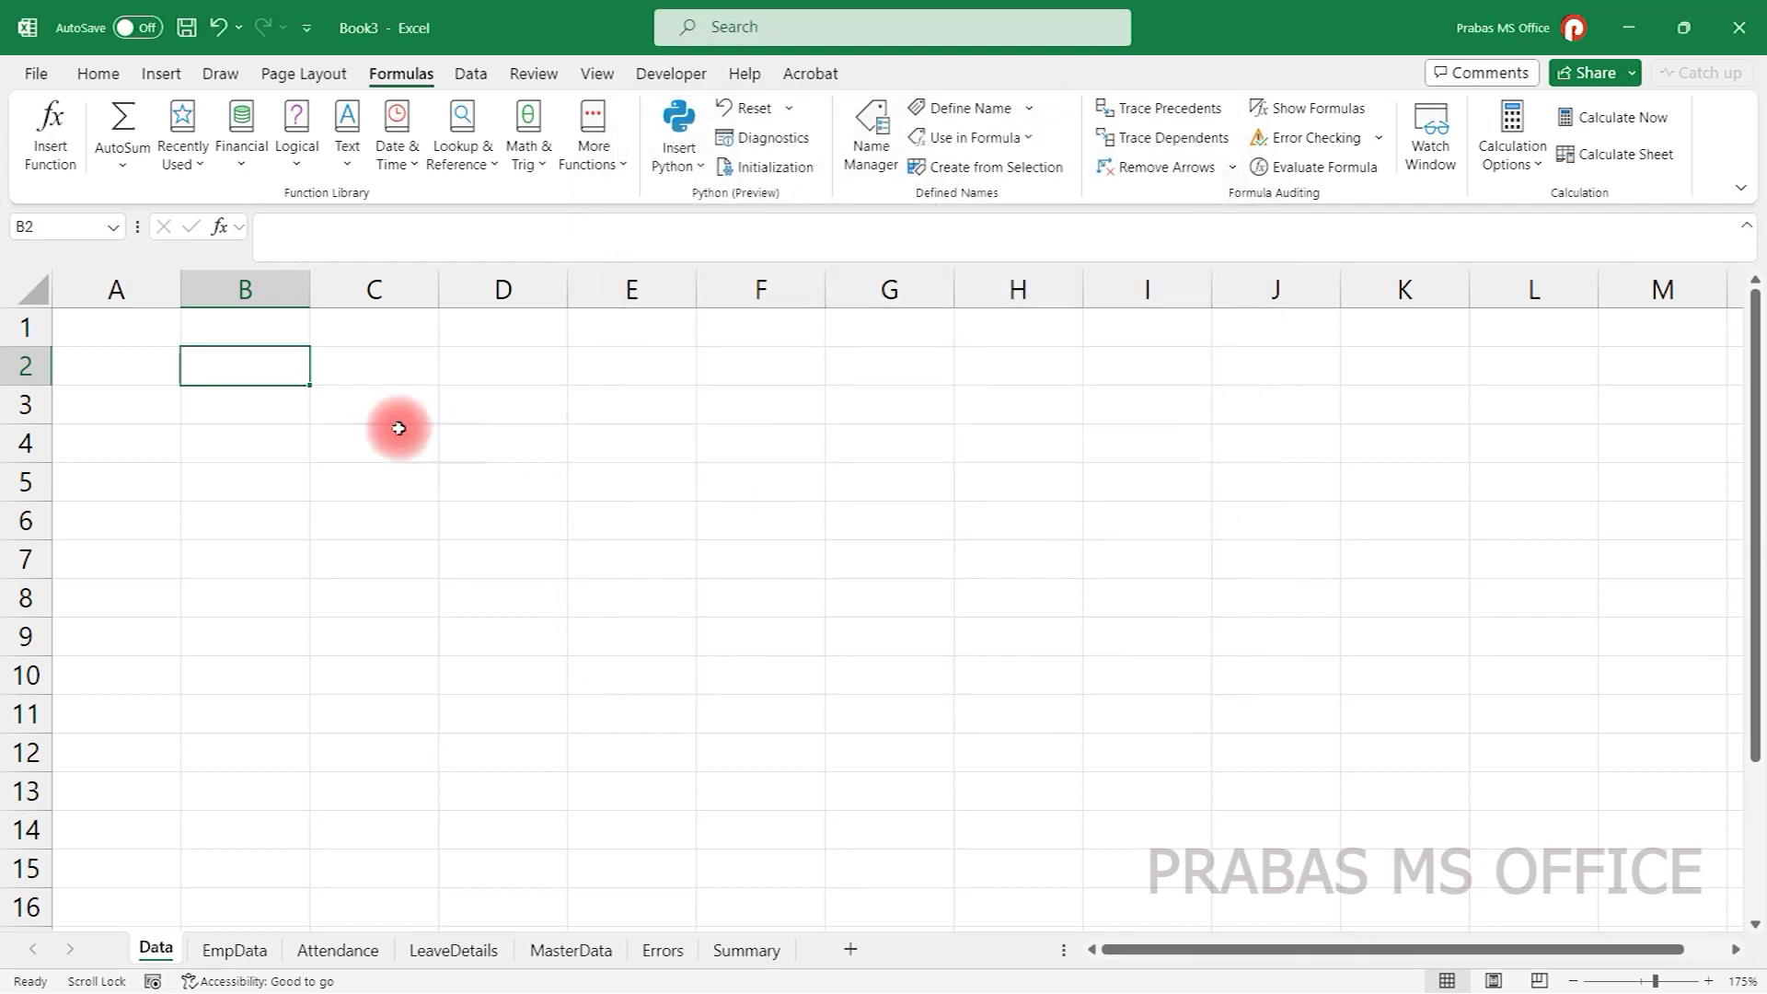
key(shift)
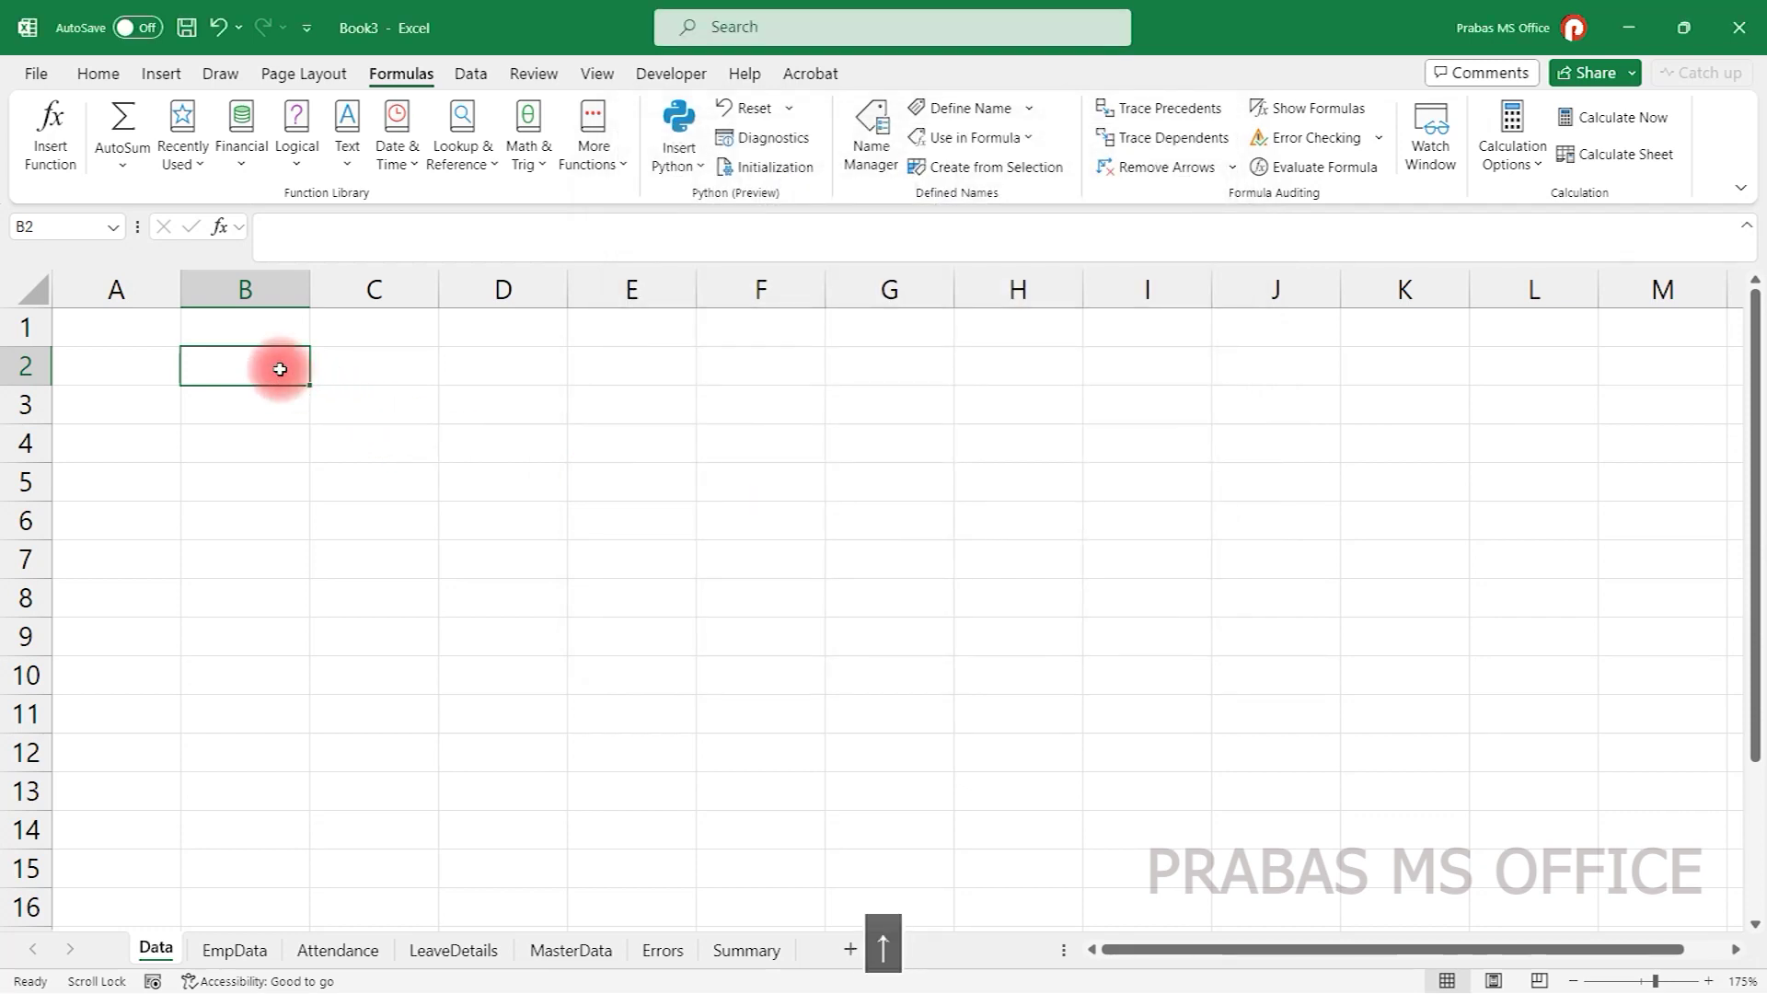
- Number cells A1 to A11 with the series 1 through 11
click(149, 337)
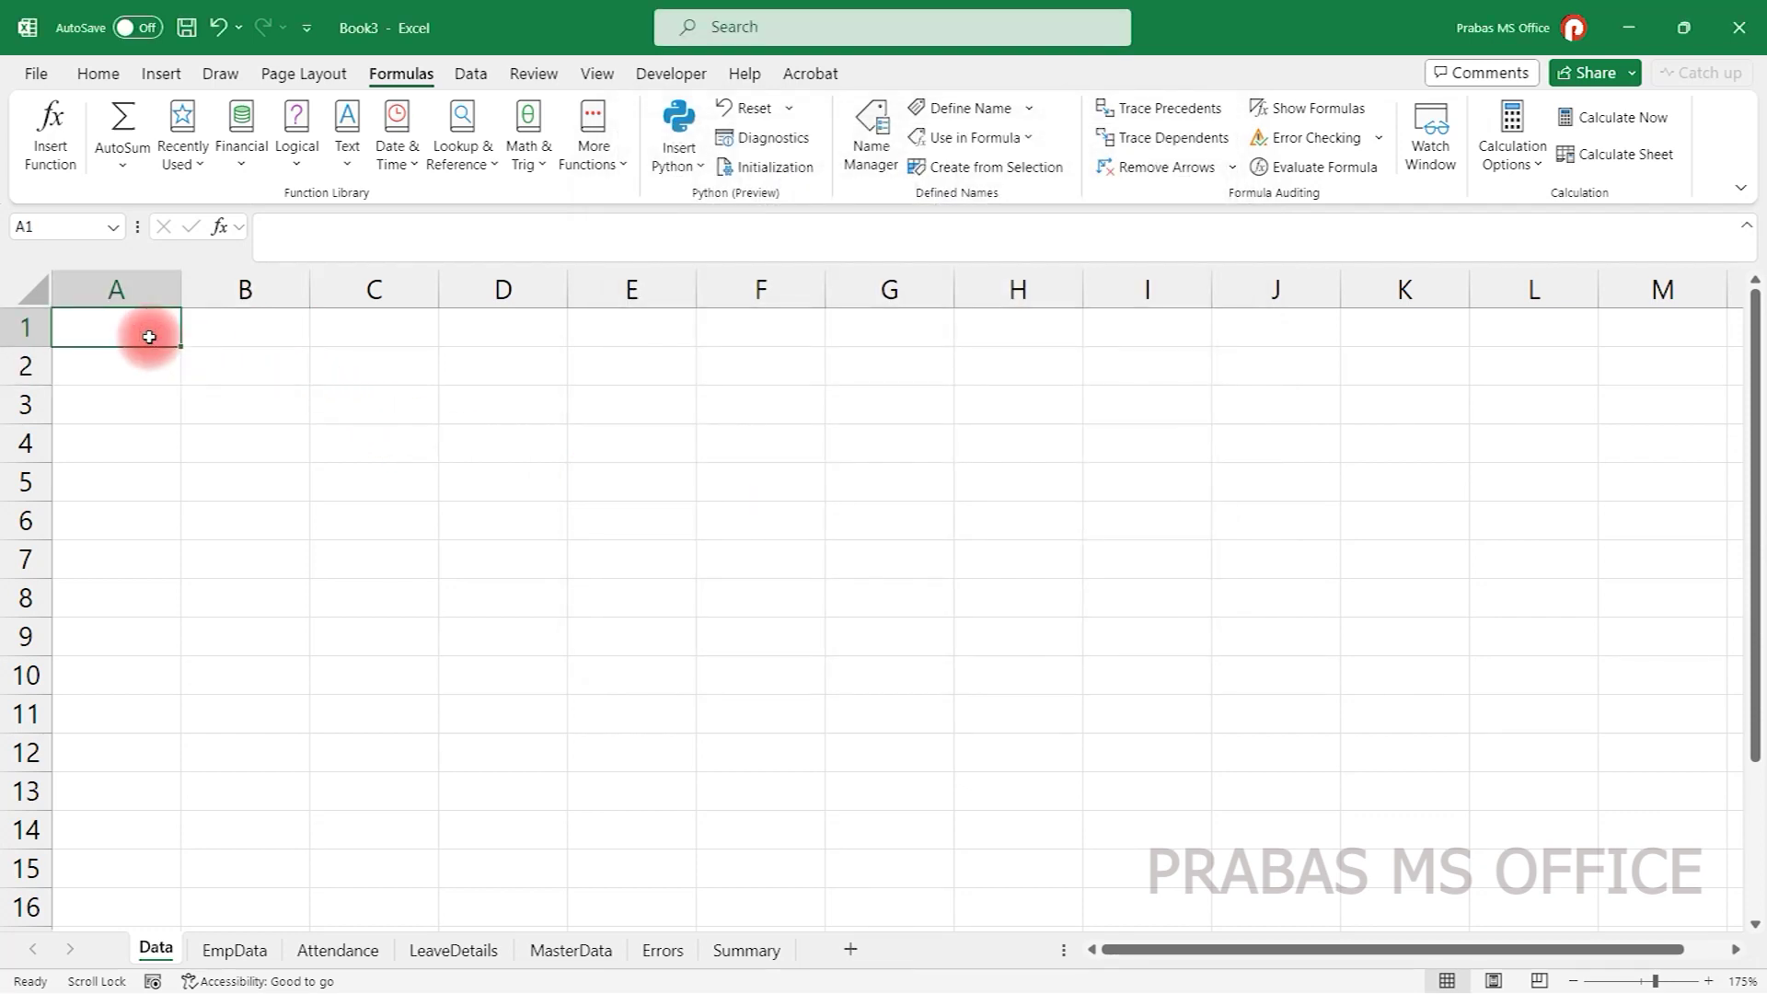
text(1)
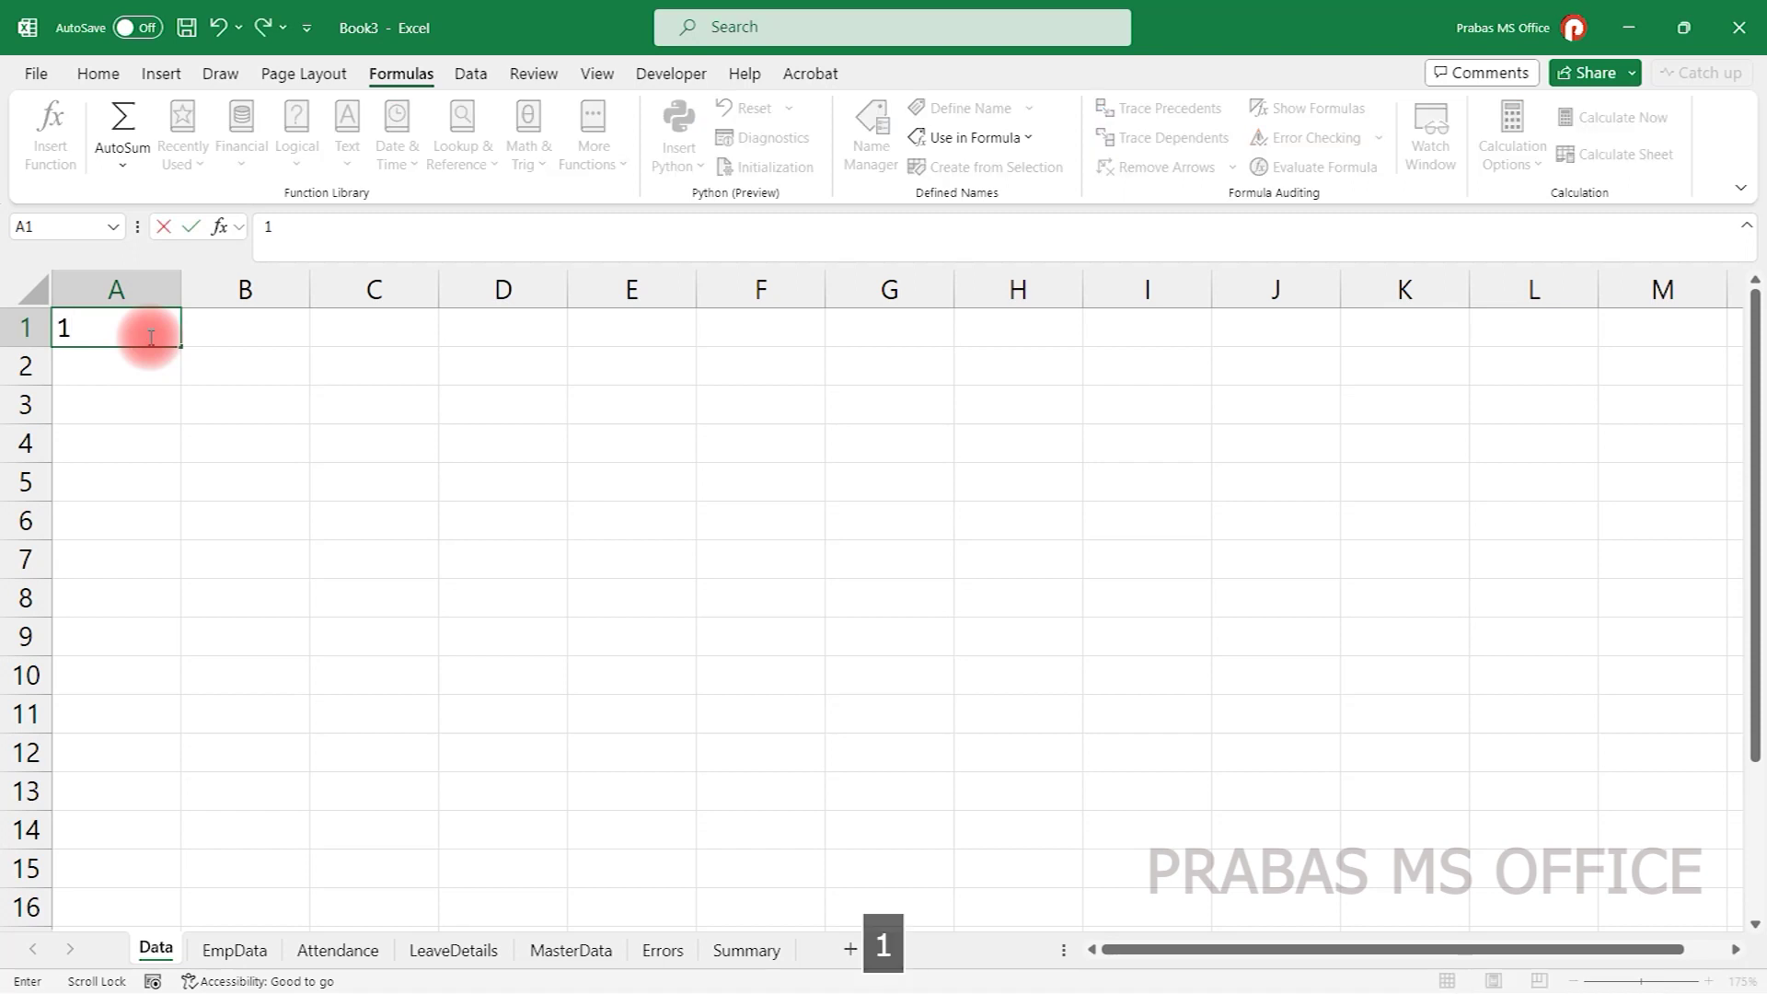
key(Return)
click(147, 333)
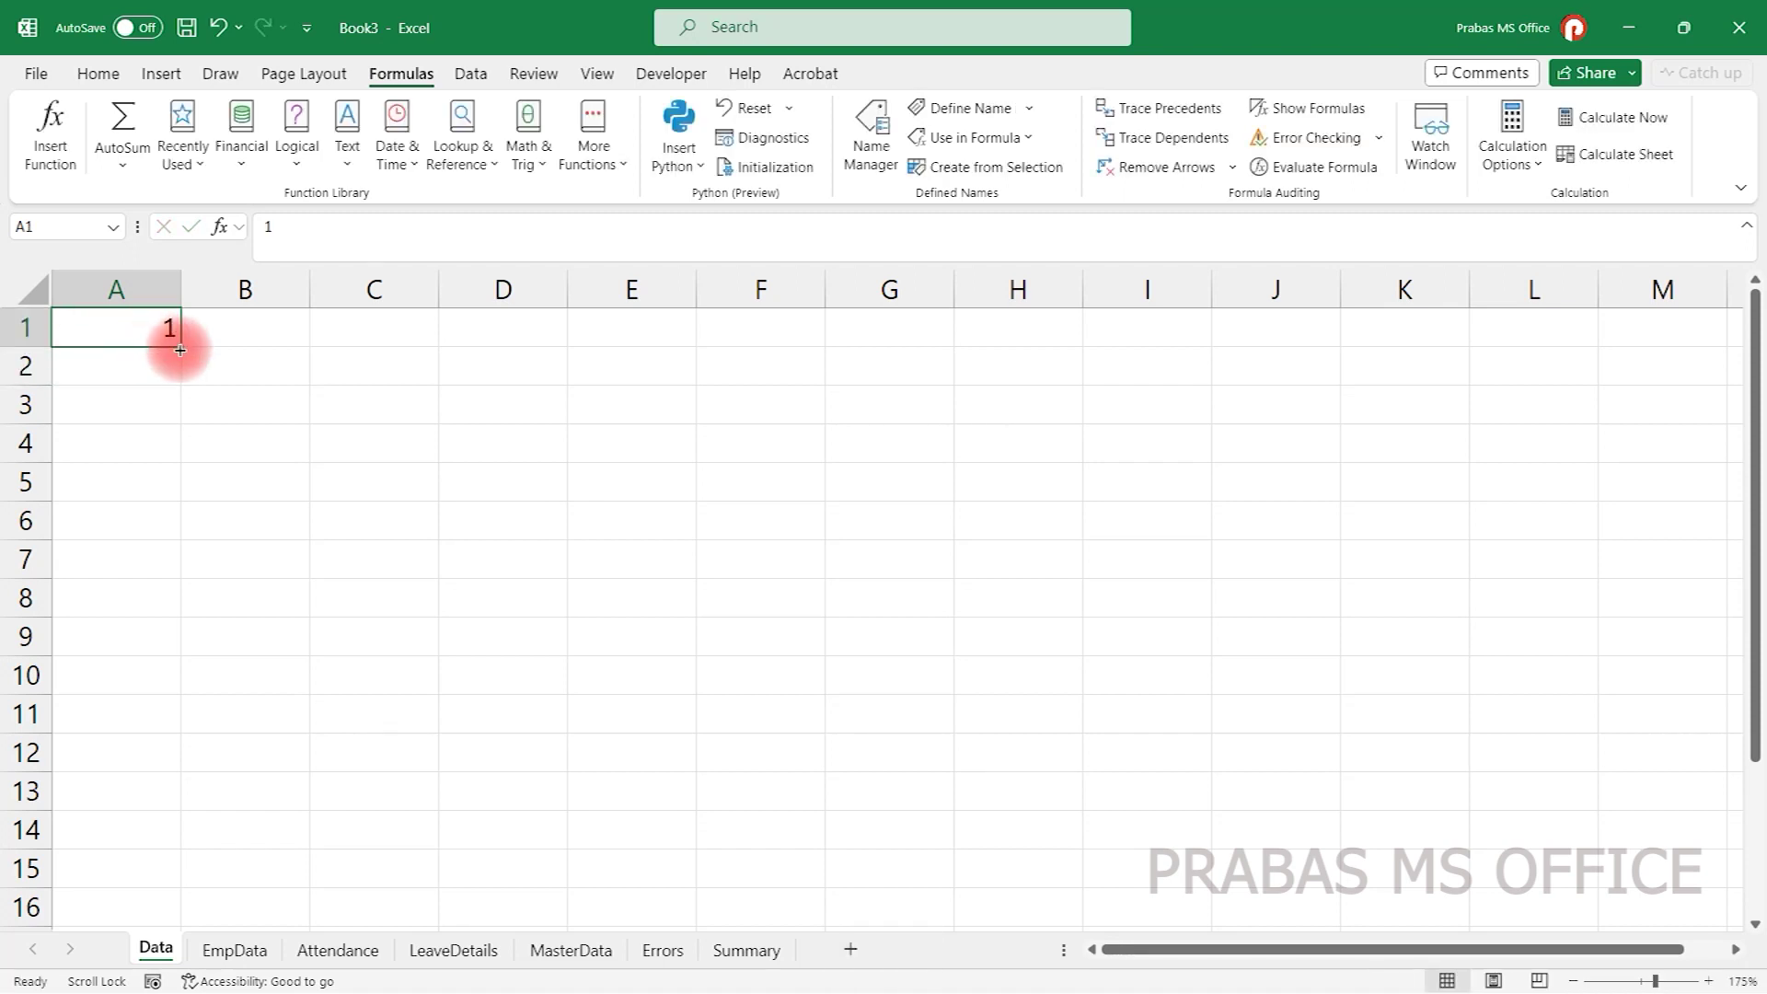
drag(180, 349, 175, 729)
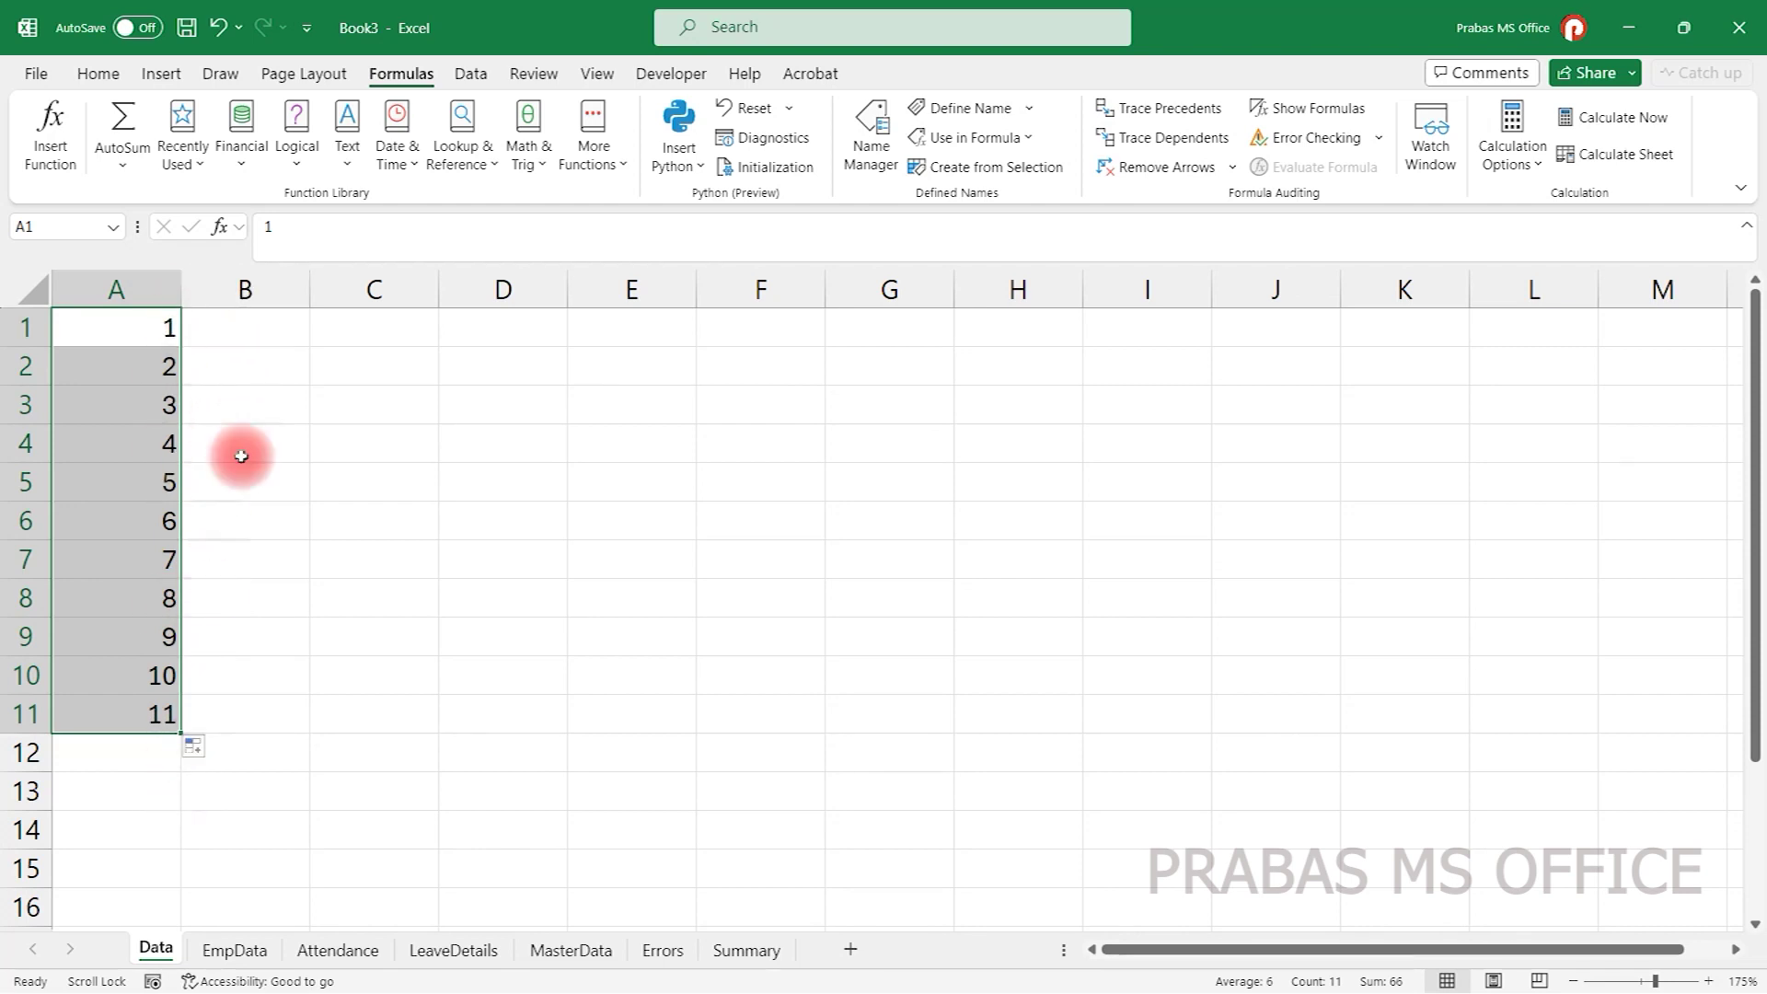
- Begin an =INDEX( formula in cell B1
click(262, 342)
text(=ind)
key(Tab)
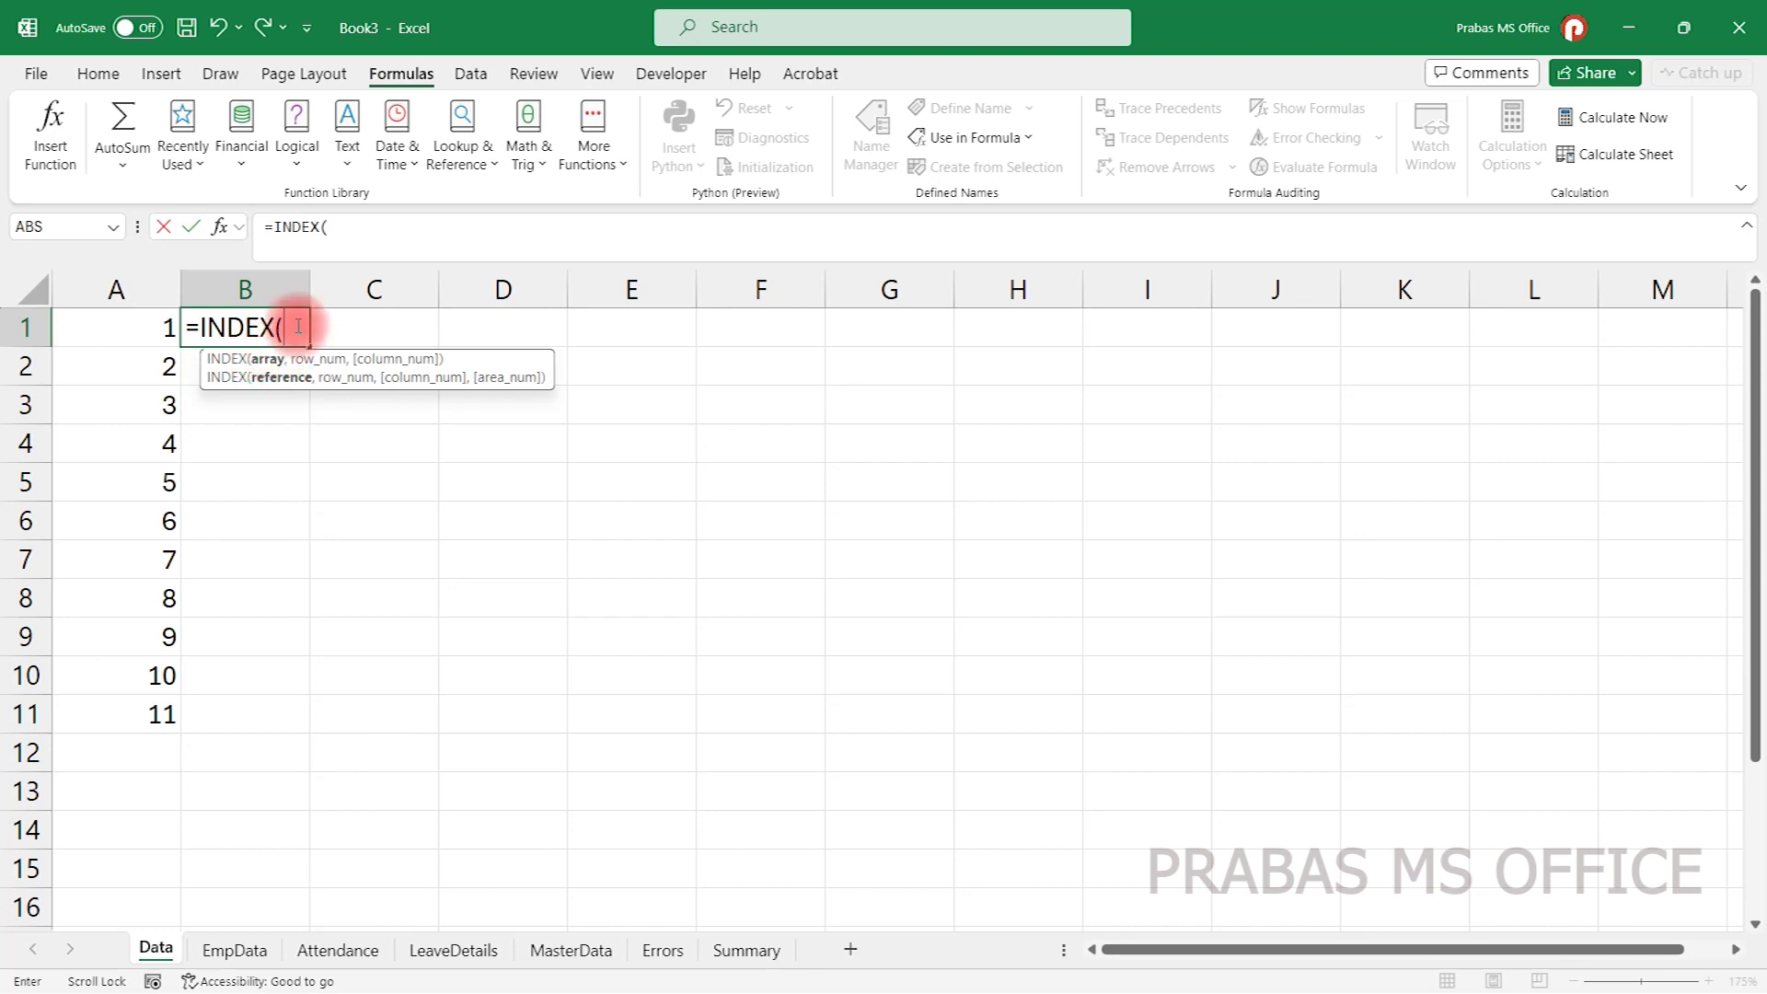
- Enter =INDEX(SheetName,A1) in cell B1
text(shee)
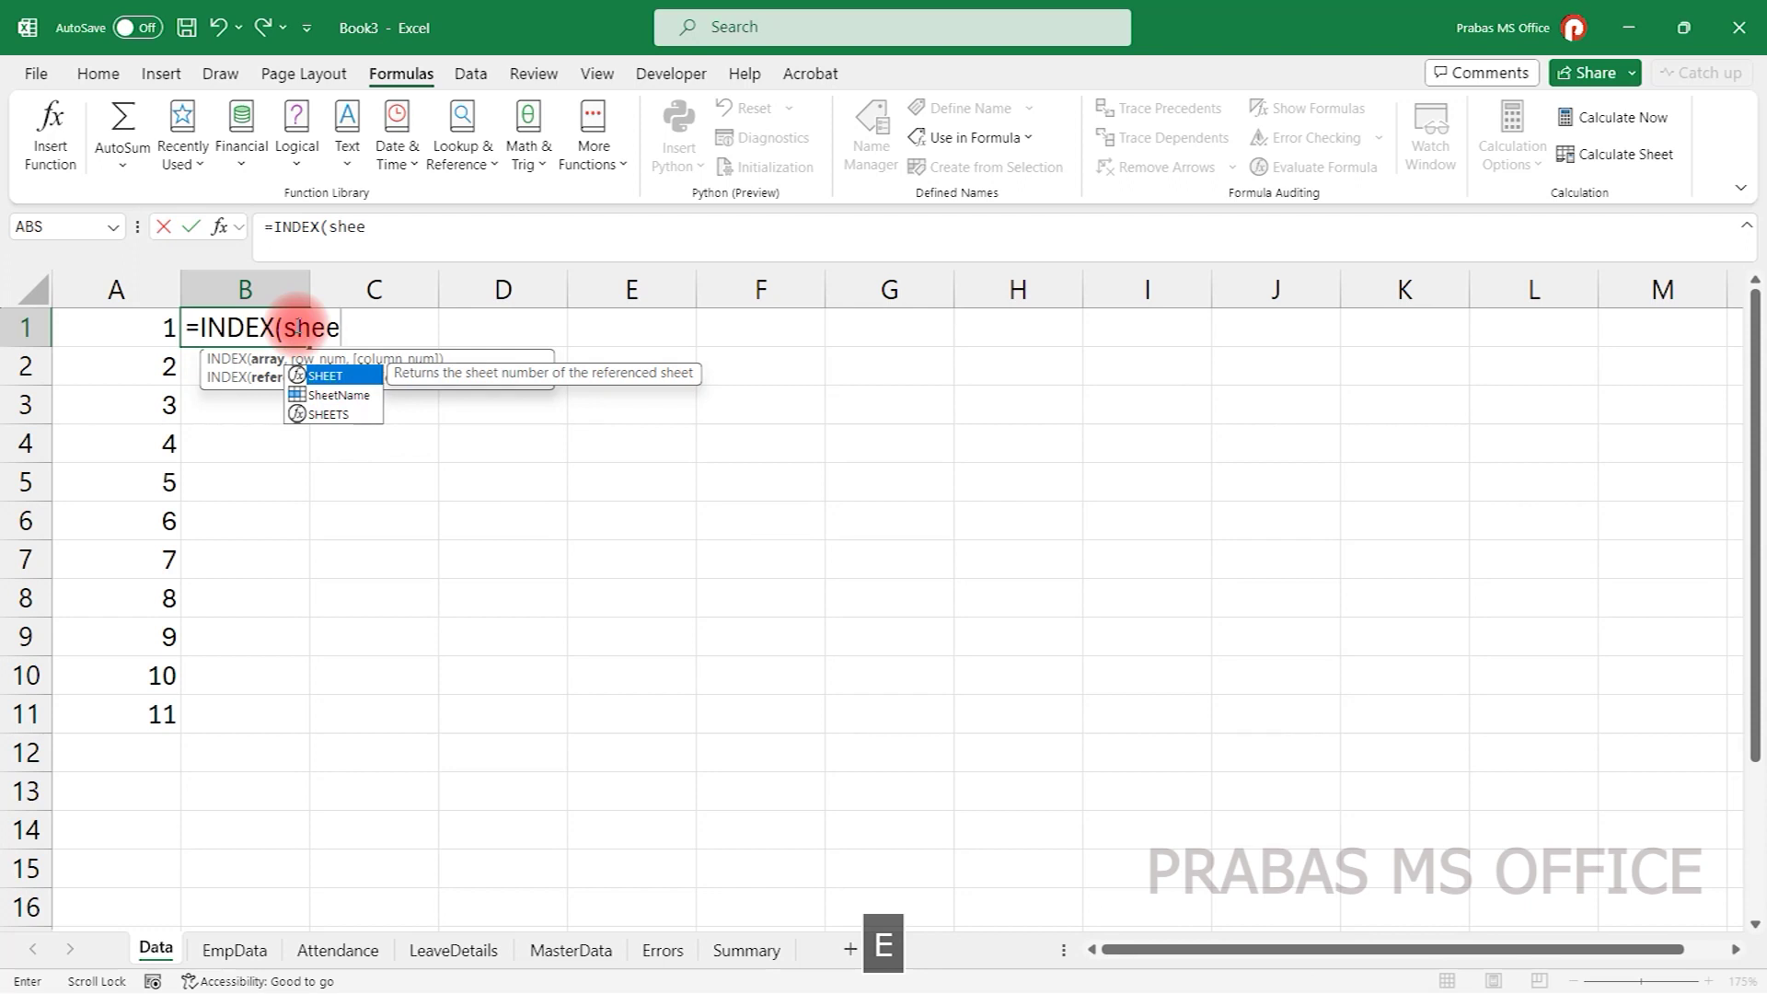
key(Down)
double_click(325, 402)
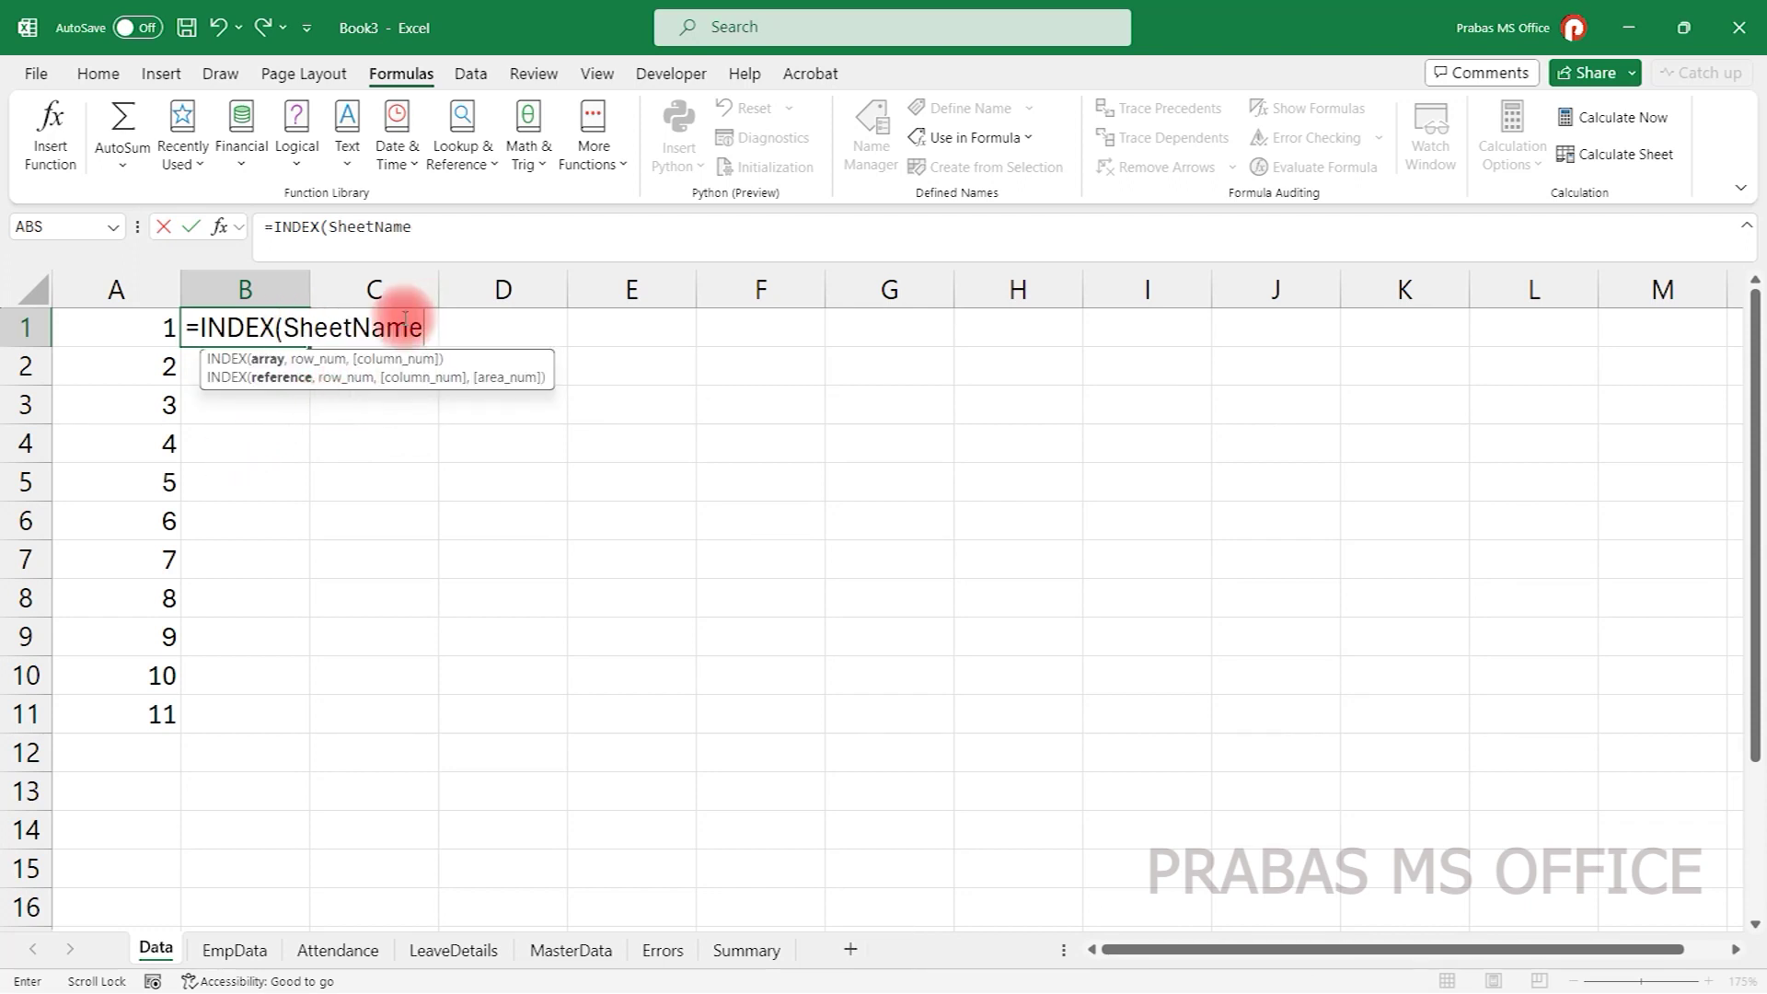
text(,)
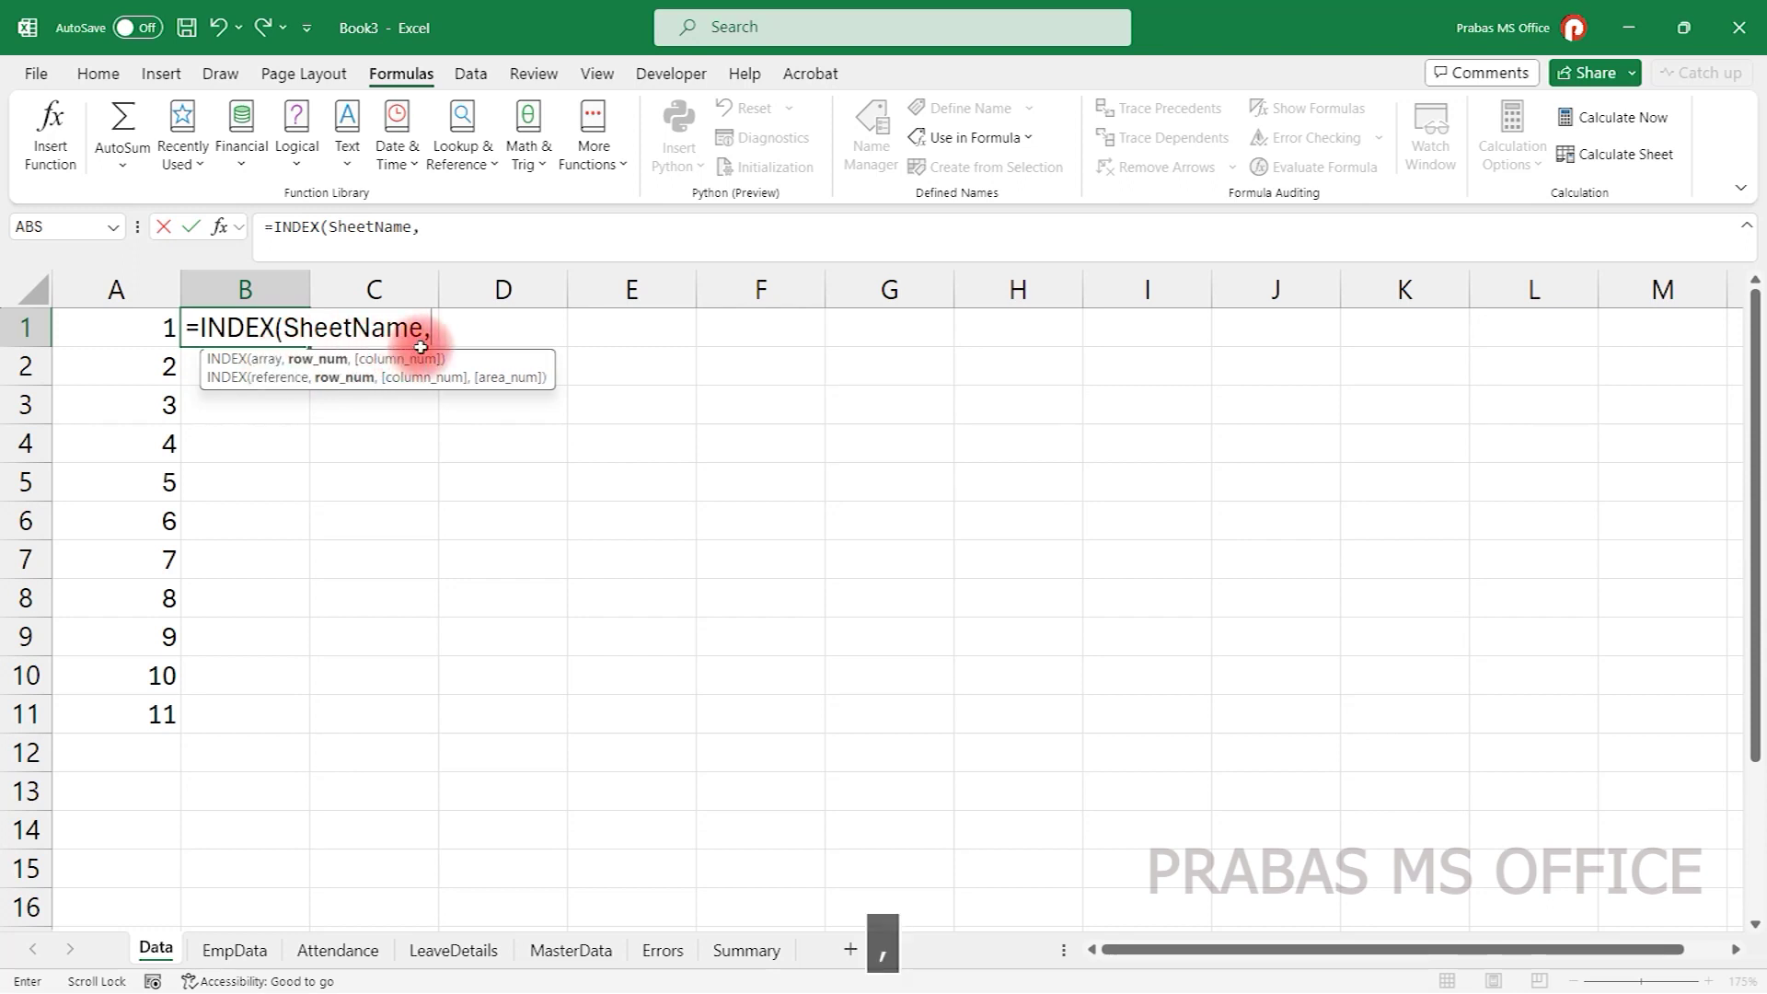
click(101, 331)
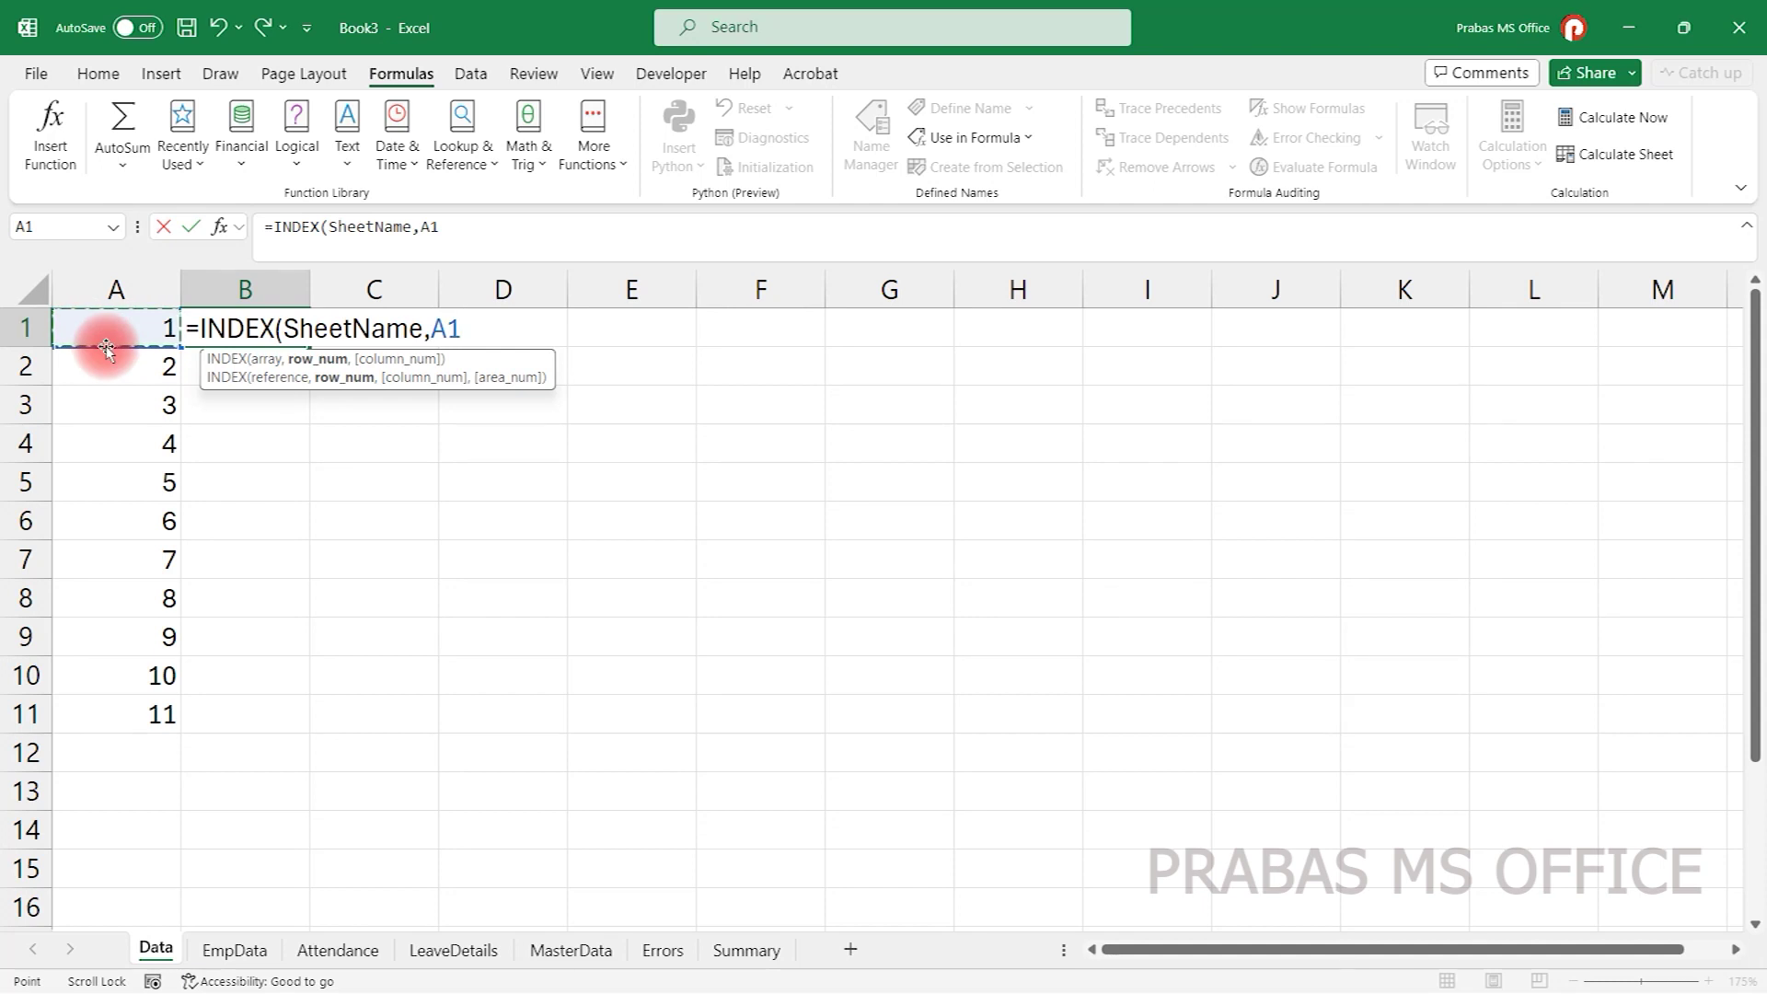
text())
key(Return)
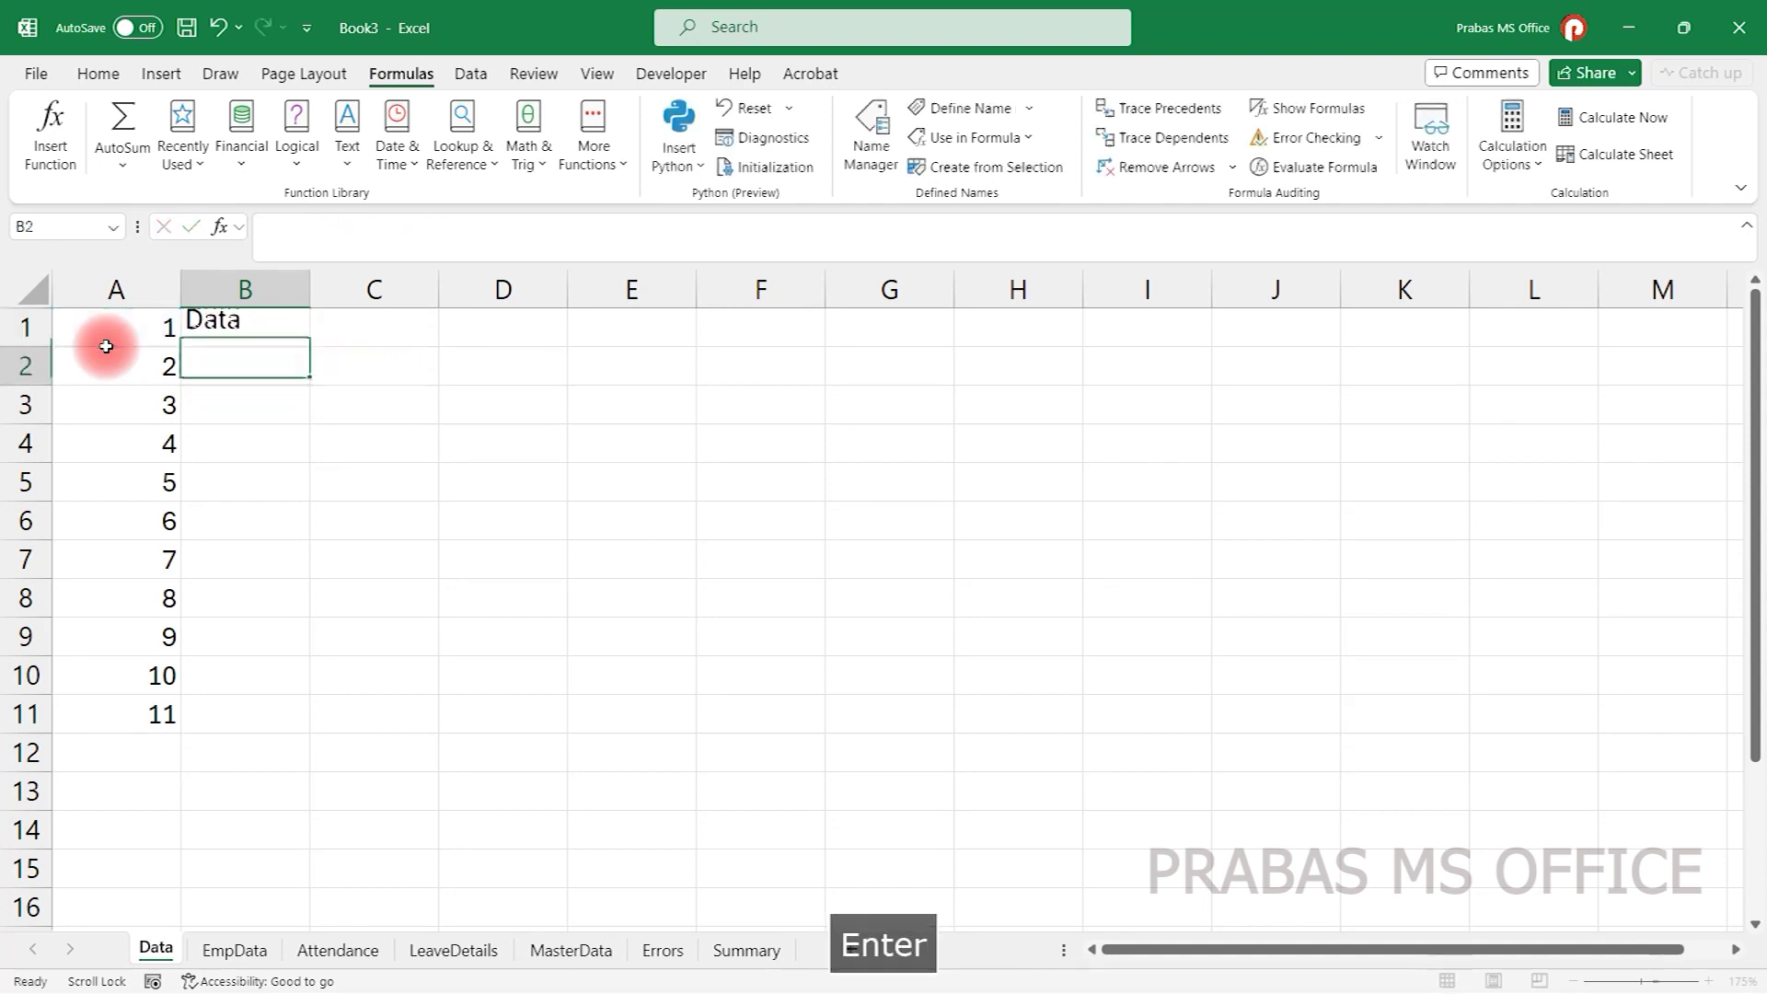
- Fill the formula down to B11 and widen column B to fit the sheet names
click(288, 330)
drag(308, 346, 306, 714)
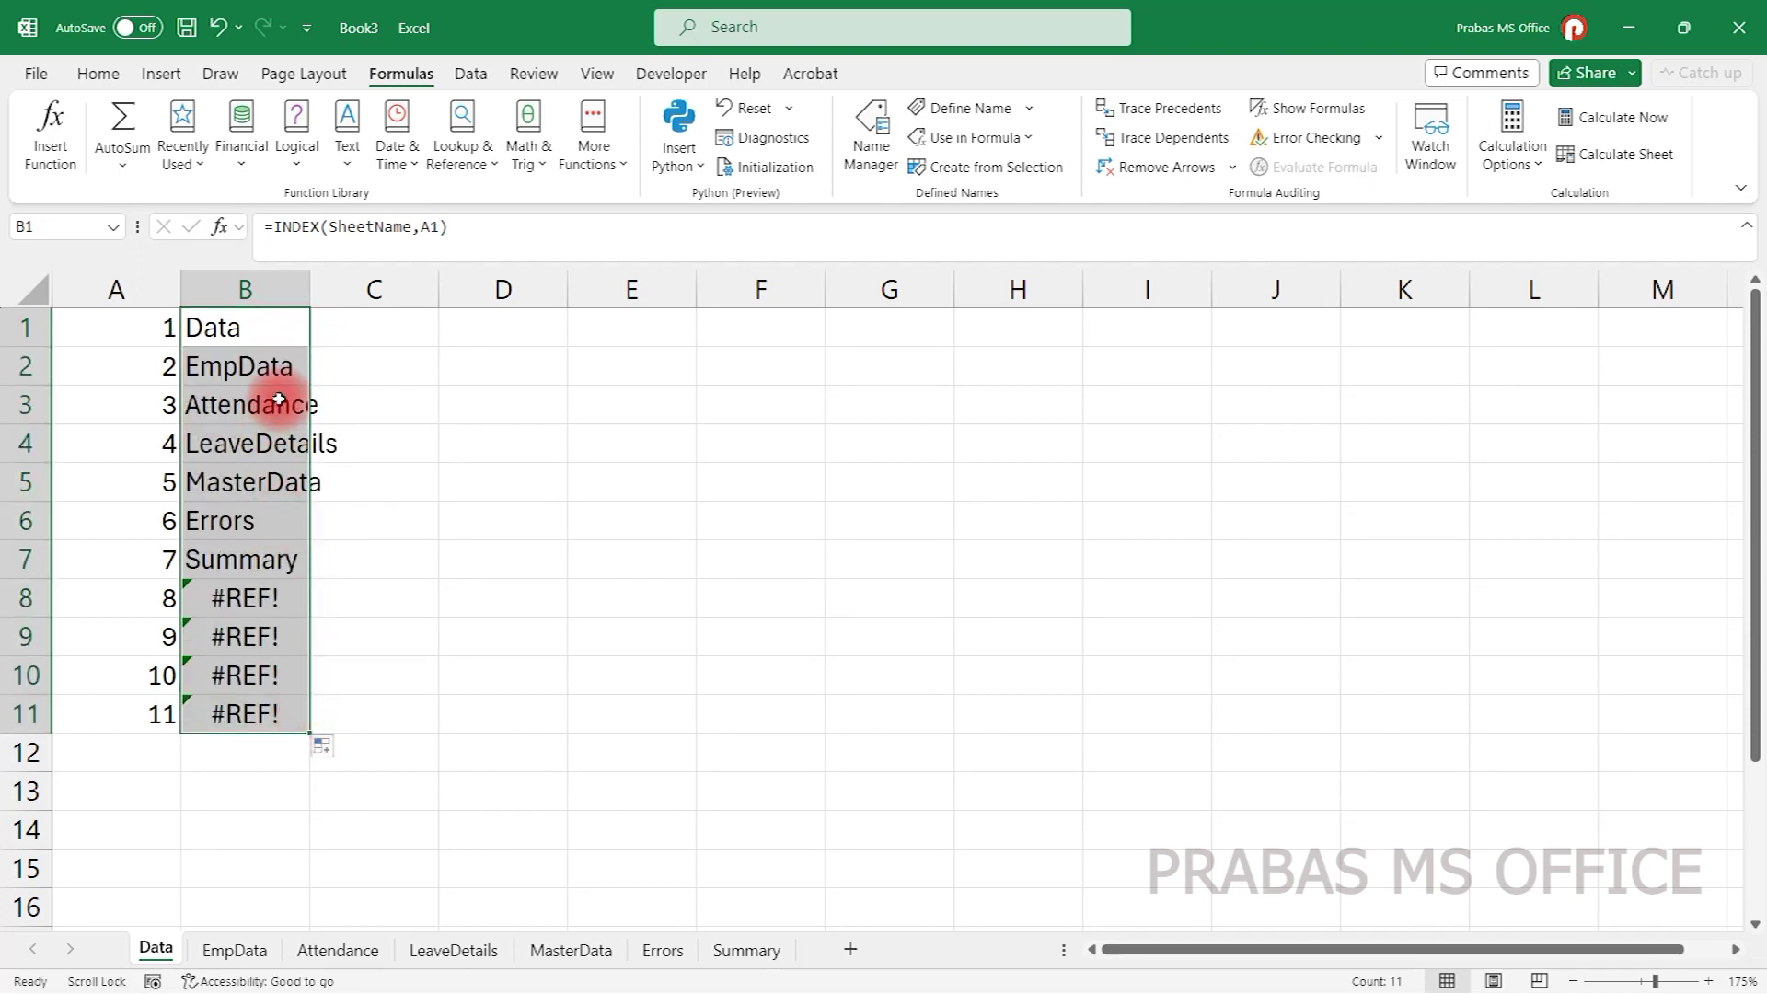
click(294, 329)
drag(309, 287, 345, 285)
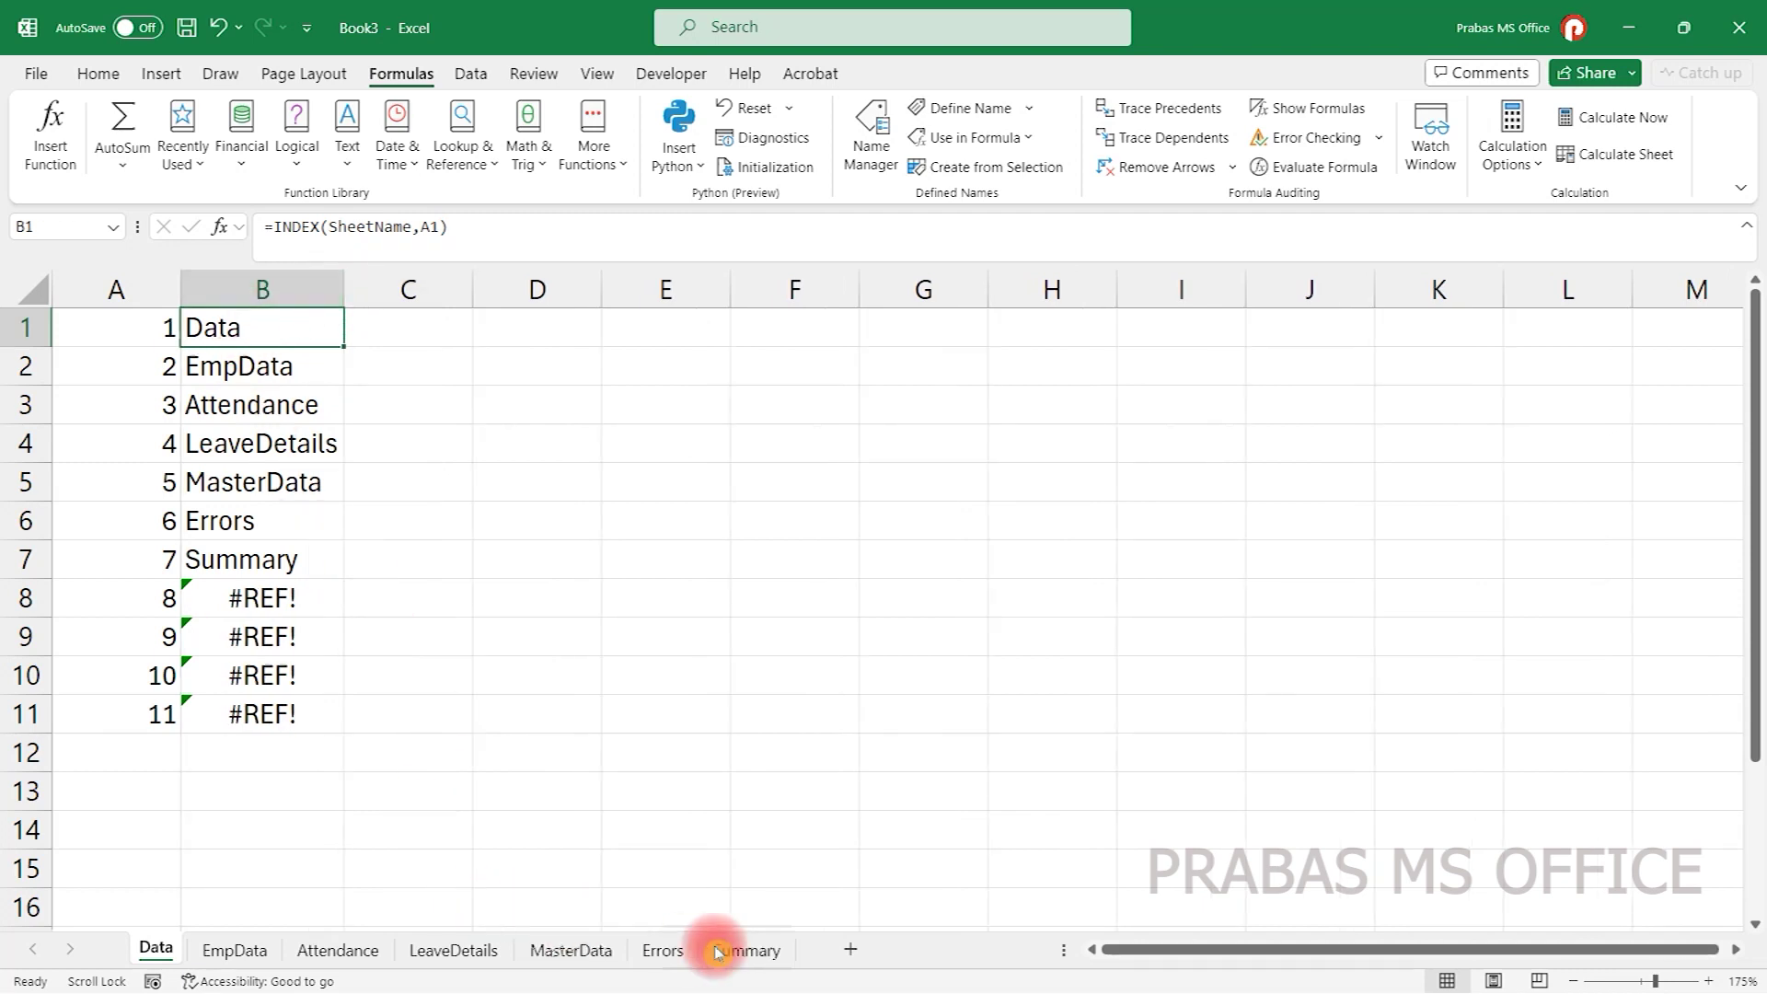
- Add a new sheet after Summary and rename it Sample
click(851, 950)
drag(278, 948, 856, 950)
double_click(833, 949)
text(Sample)
key(Return)
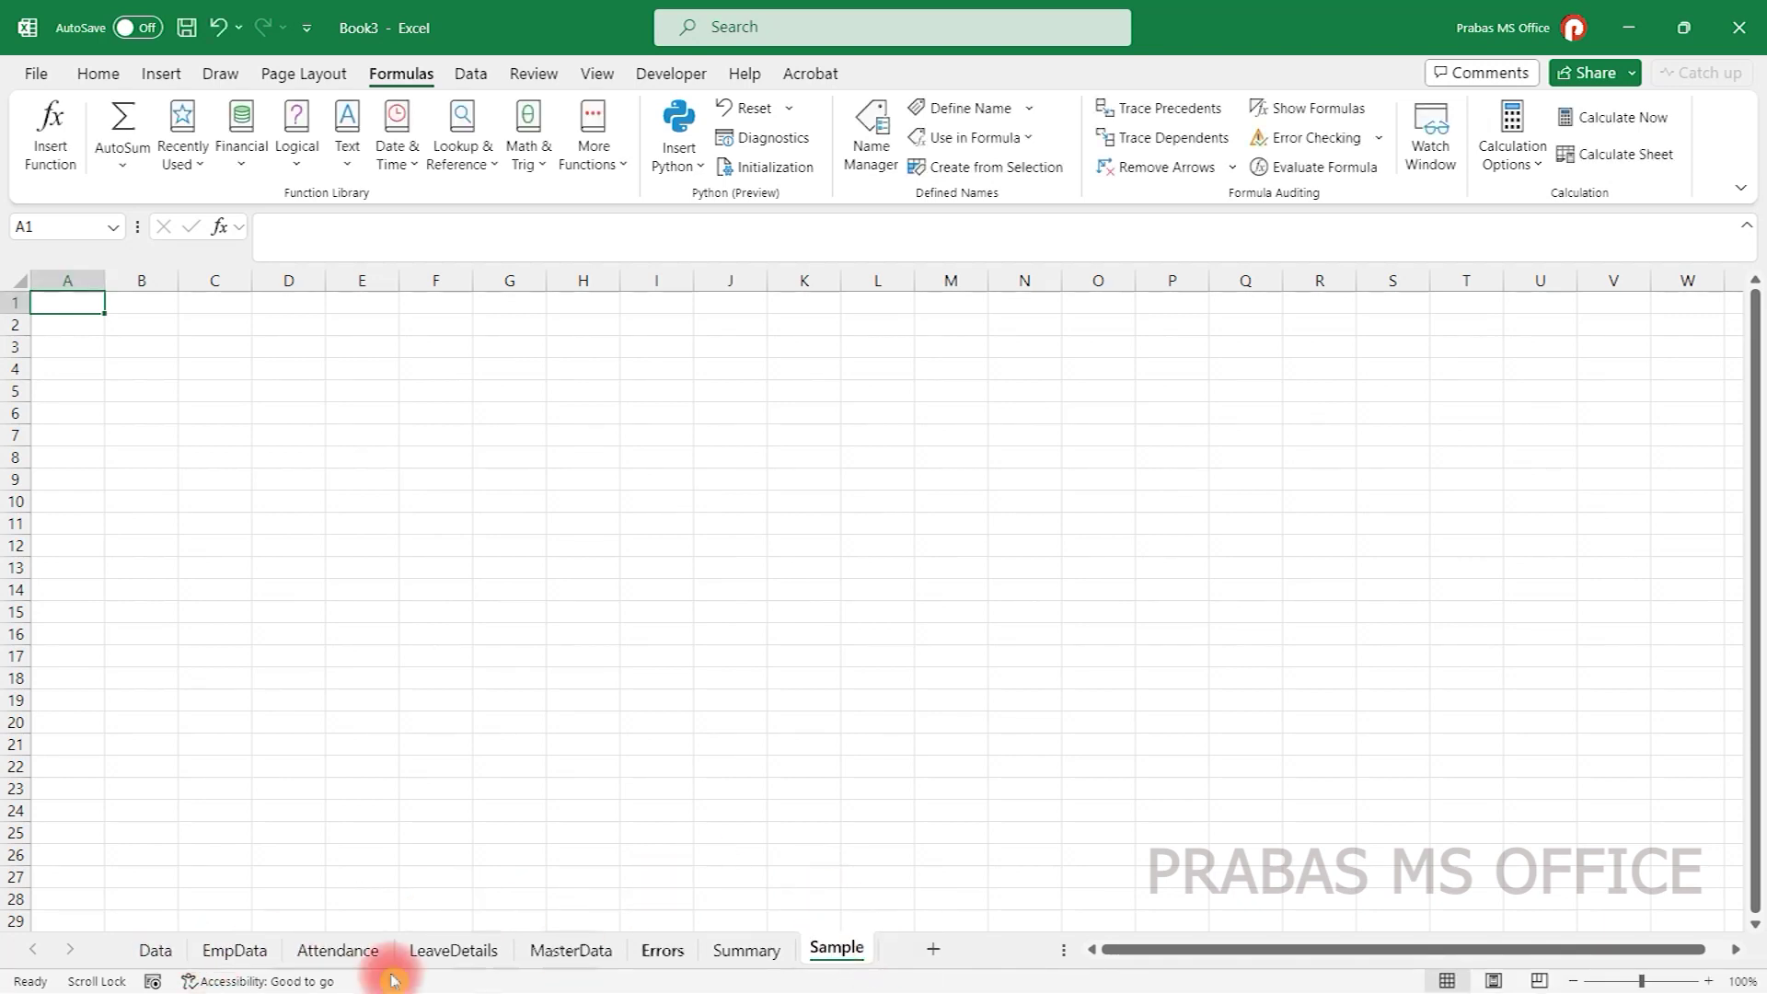
- On the Data sheet, refill B1:B11 so row 8 shows Sample
click(155, 947)
click(260, 505)
click(284, 327)
mouse_move(344, 346)
mouse_down()
mouse_move(333, 702)
mouse_move(318, 722)
mouse_up()
click(264, 601)
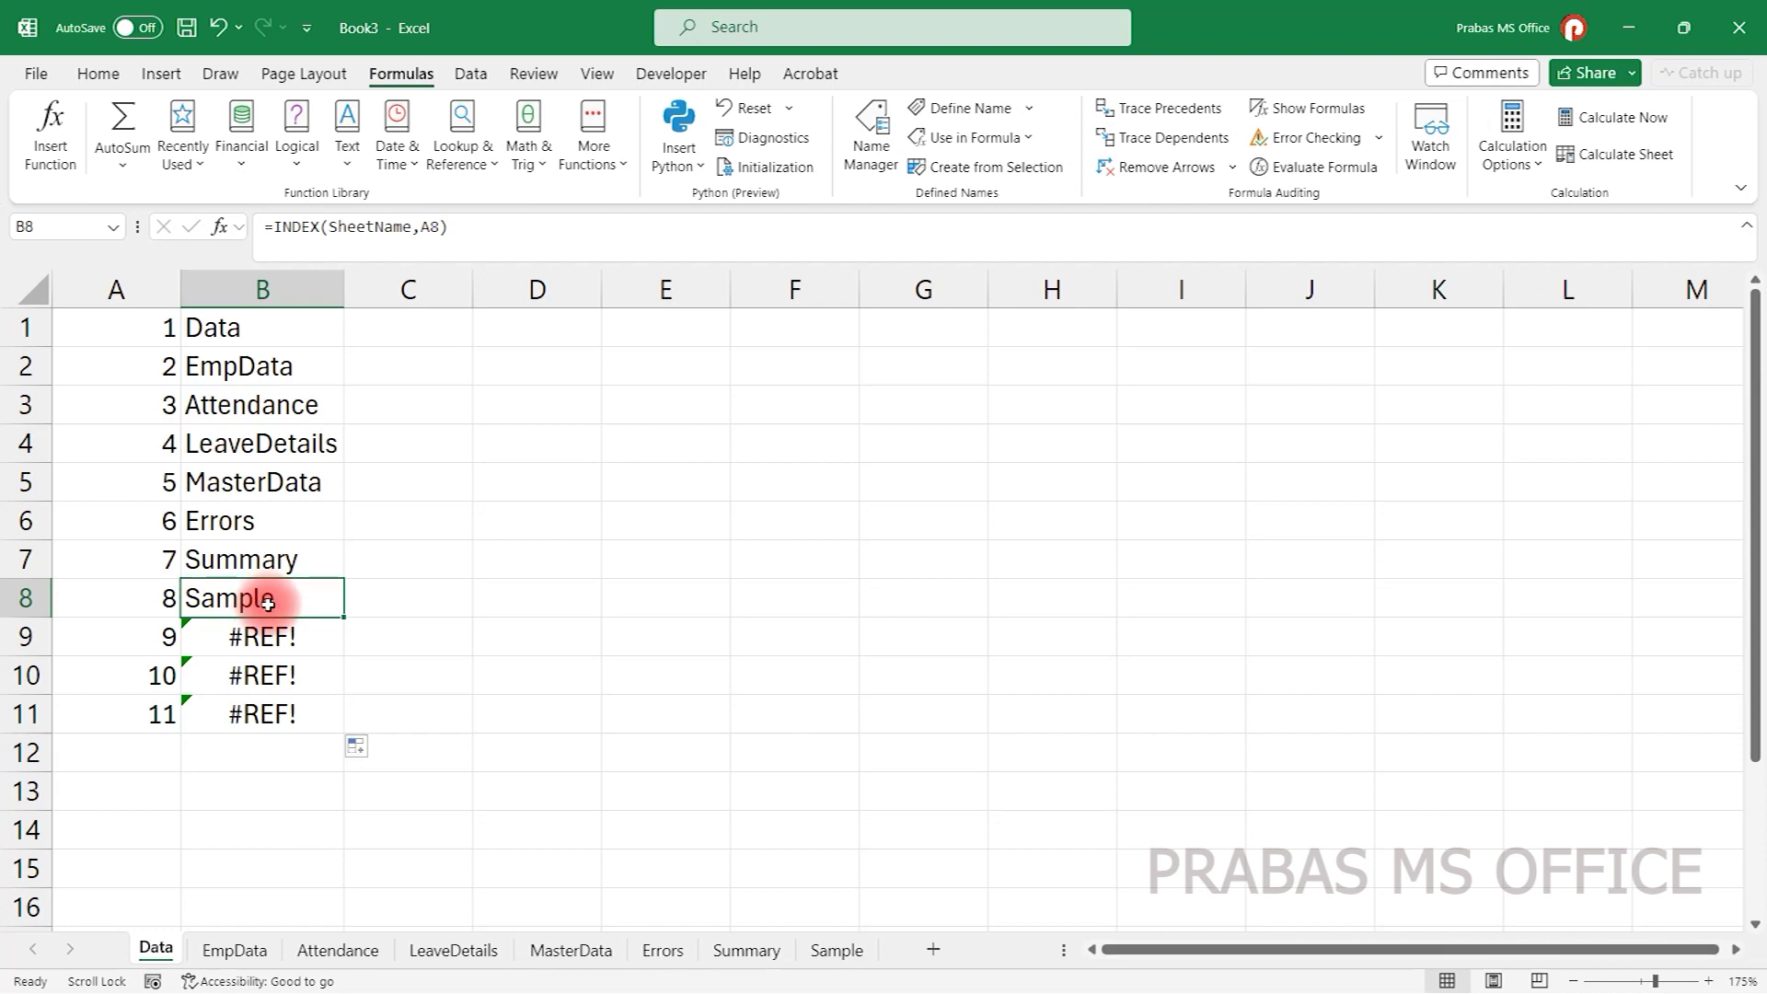
click(868, 148)
click(655, 234)
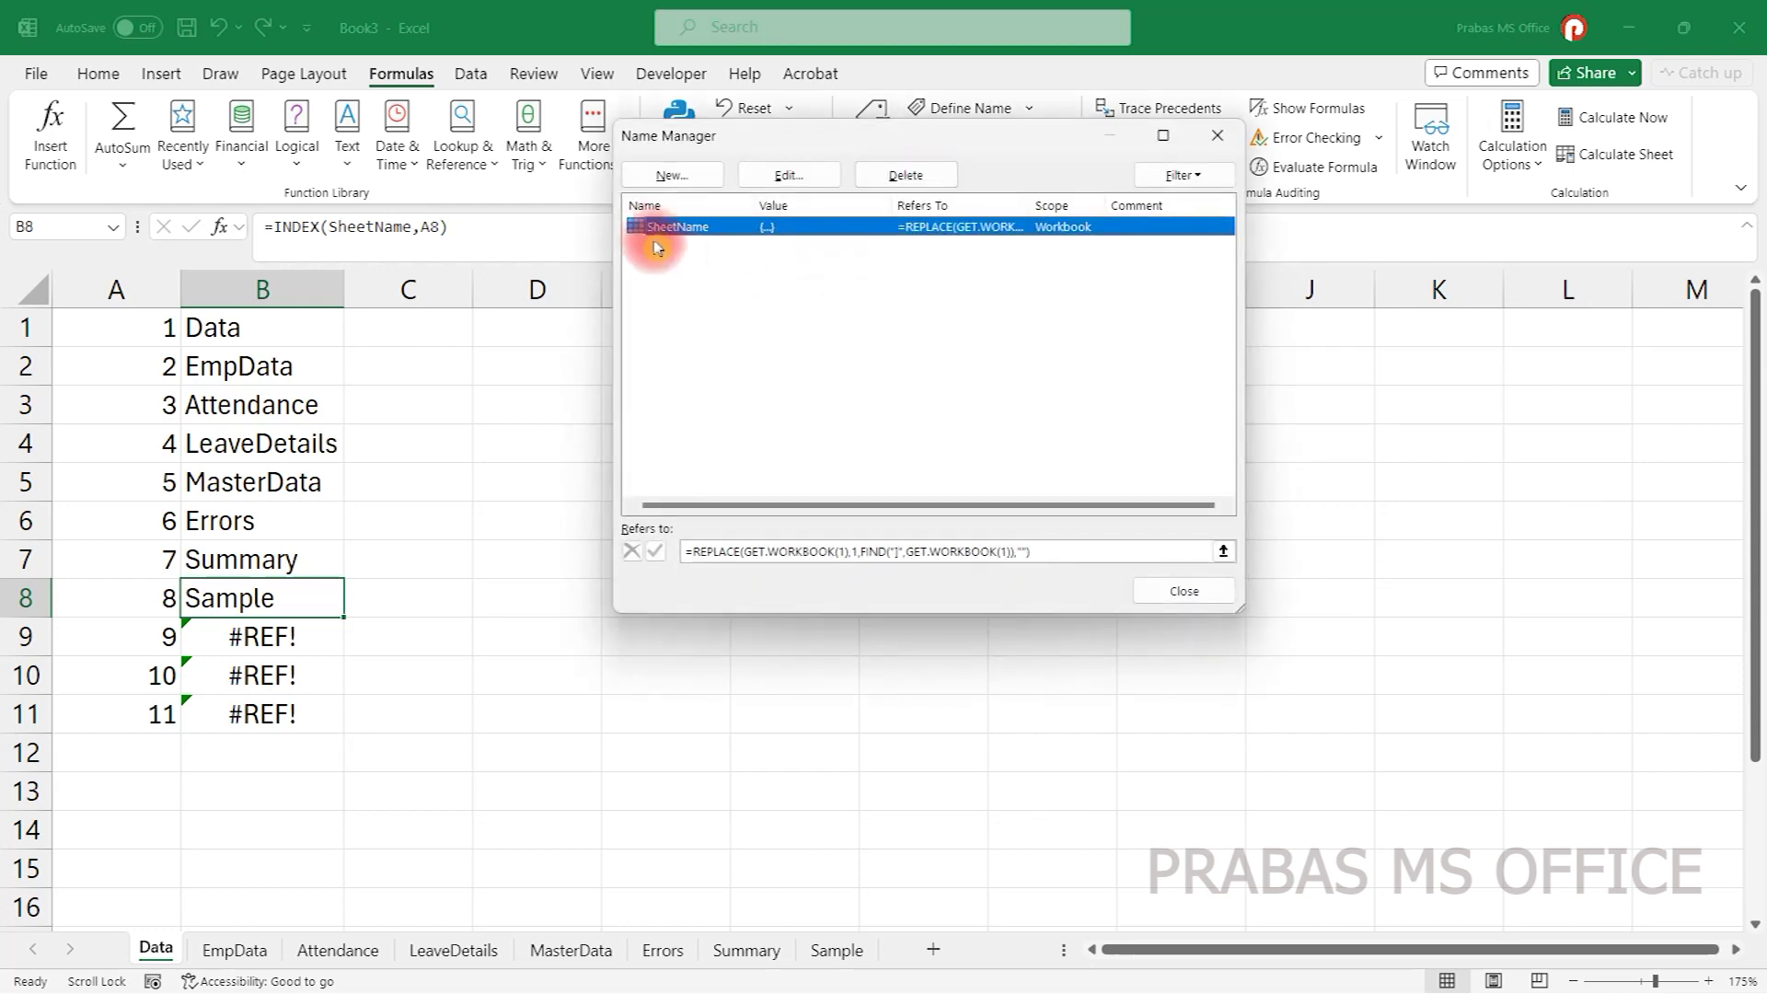
text())
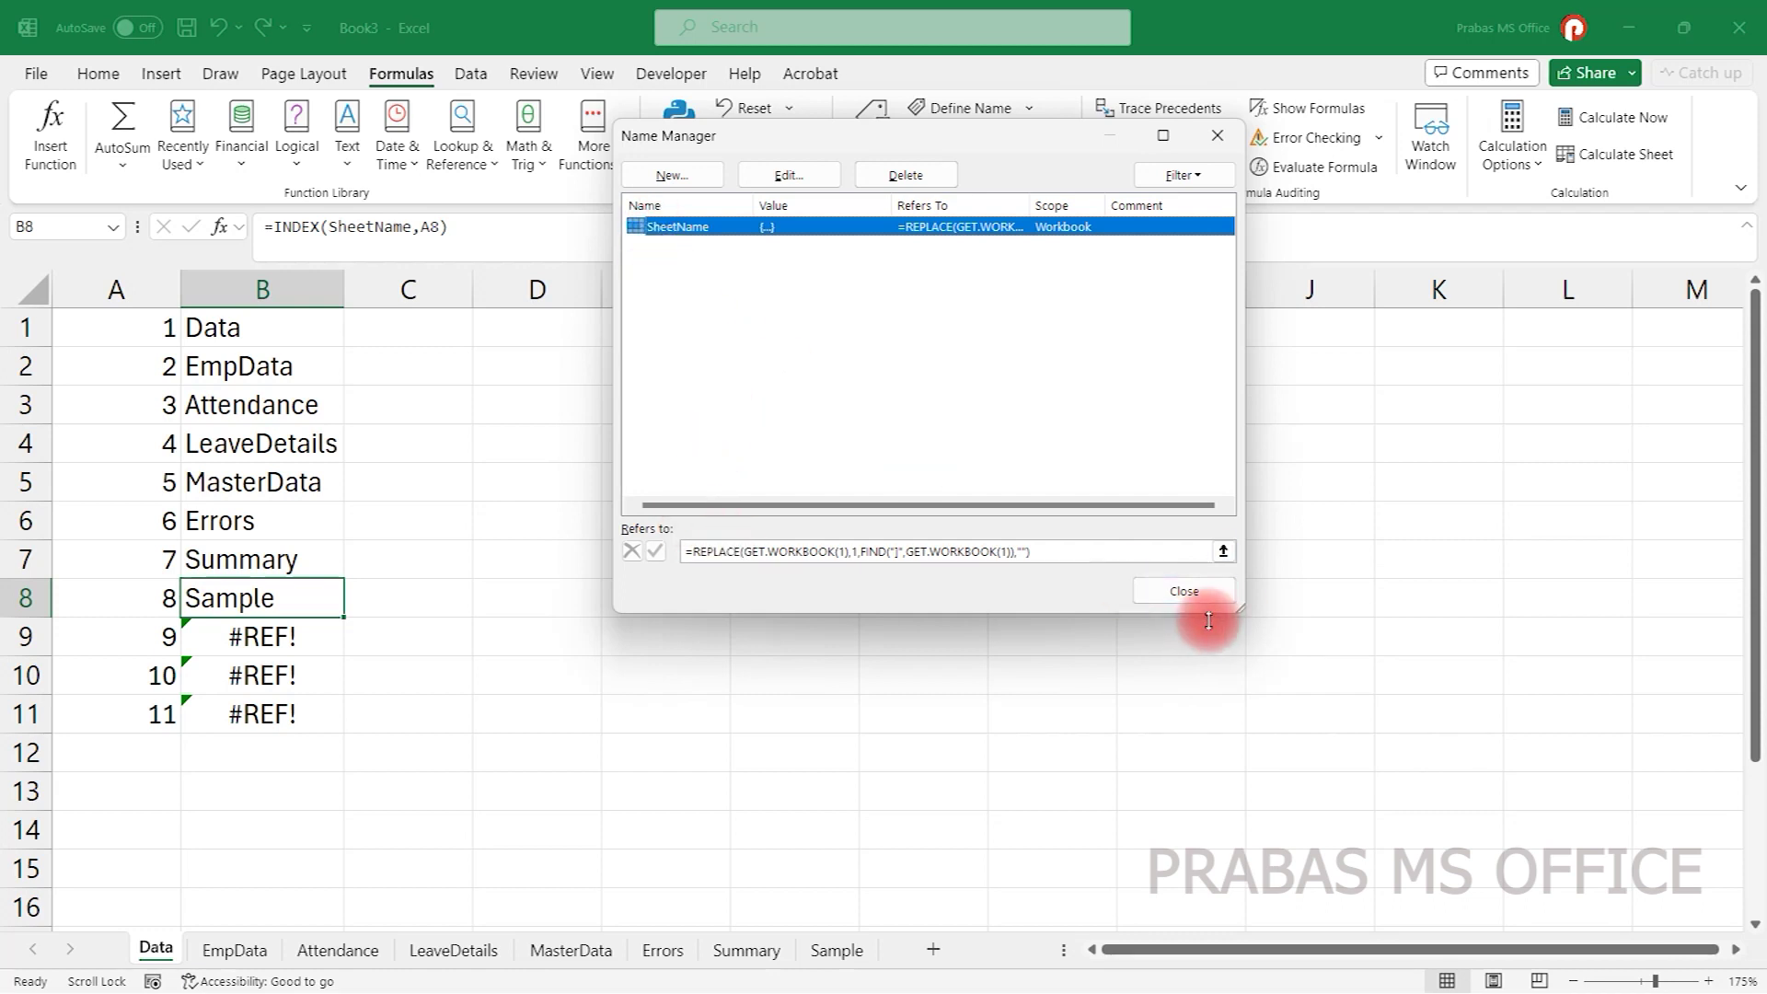
click(1185, 594)
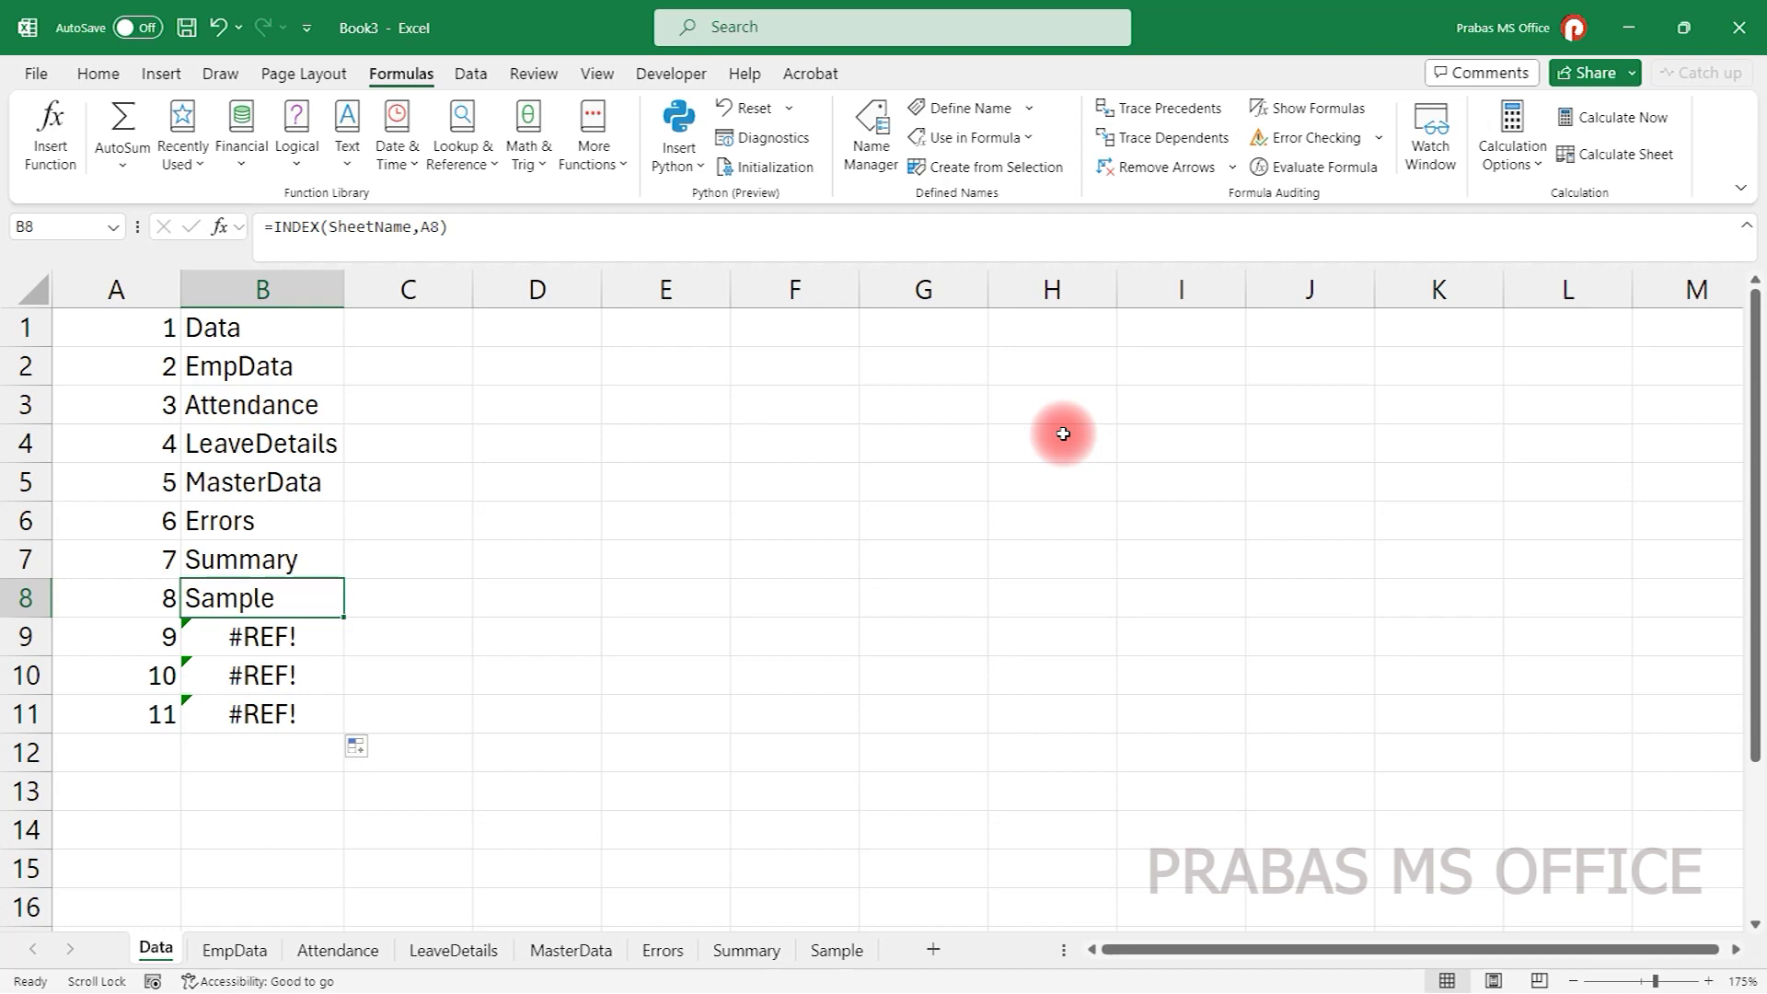
drag(328, 226, 411, 227)
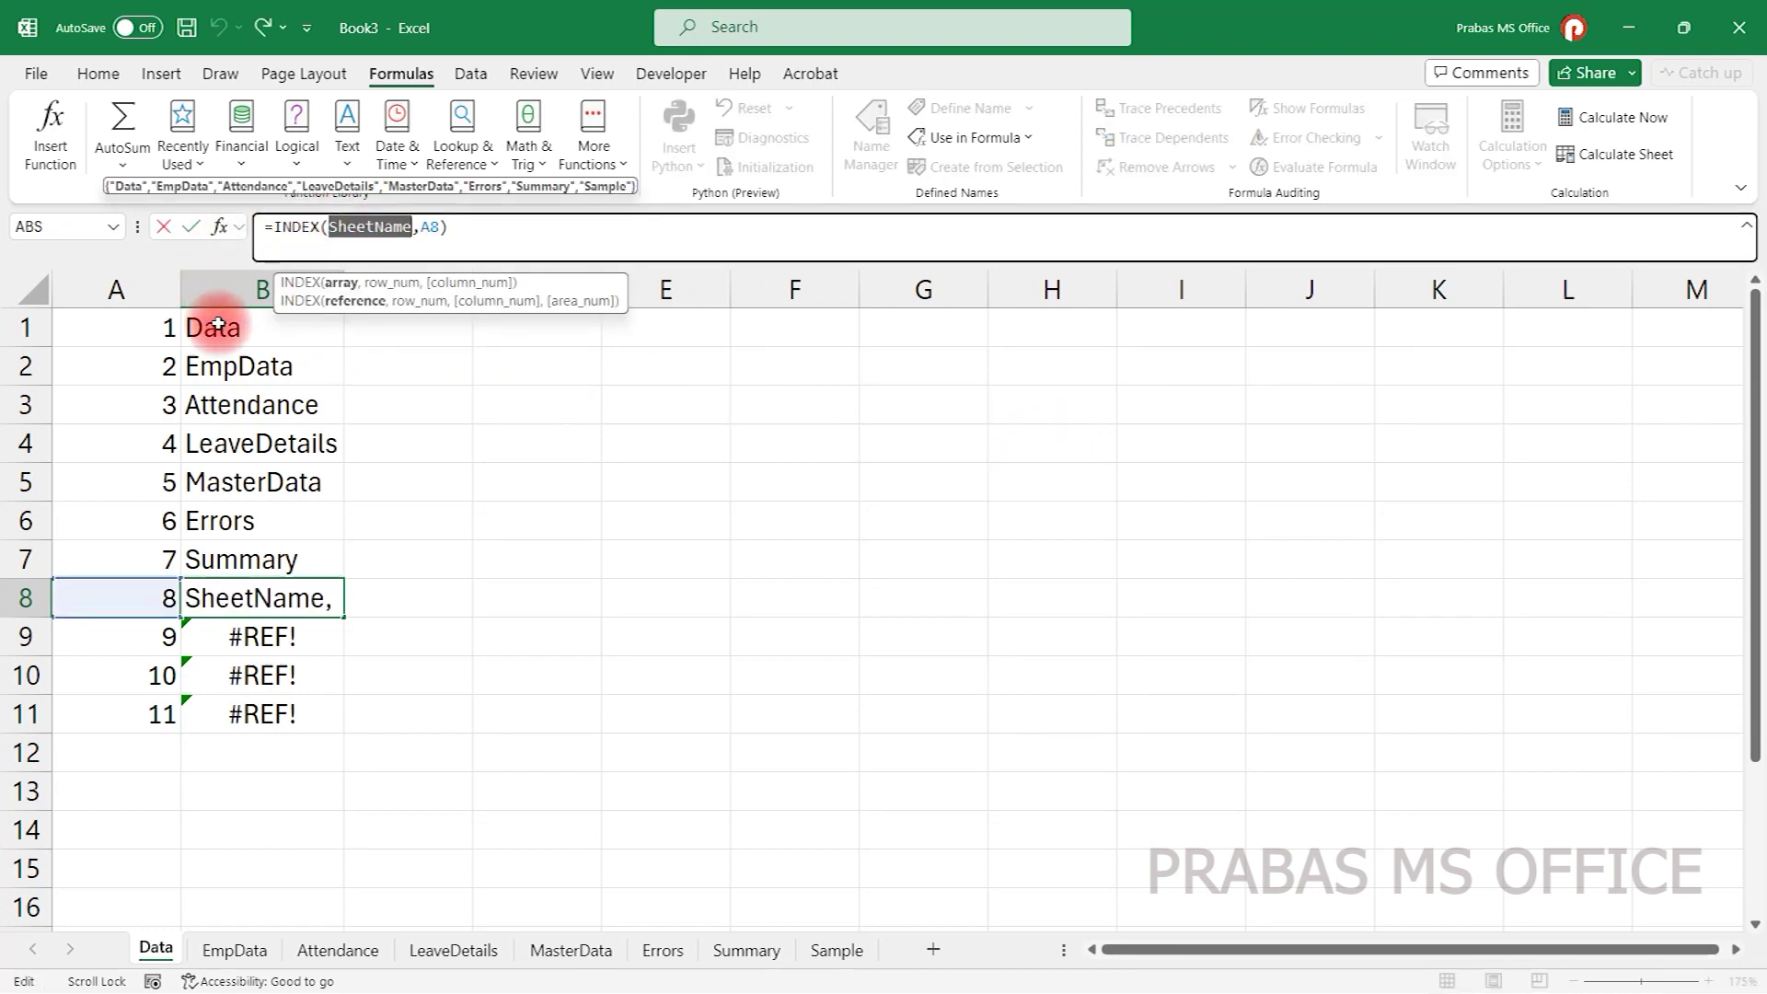
key(Escape)
click(268, 324)
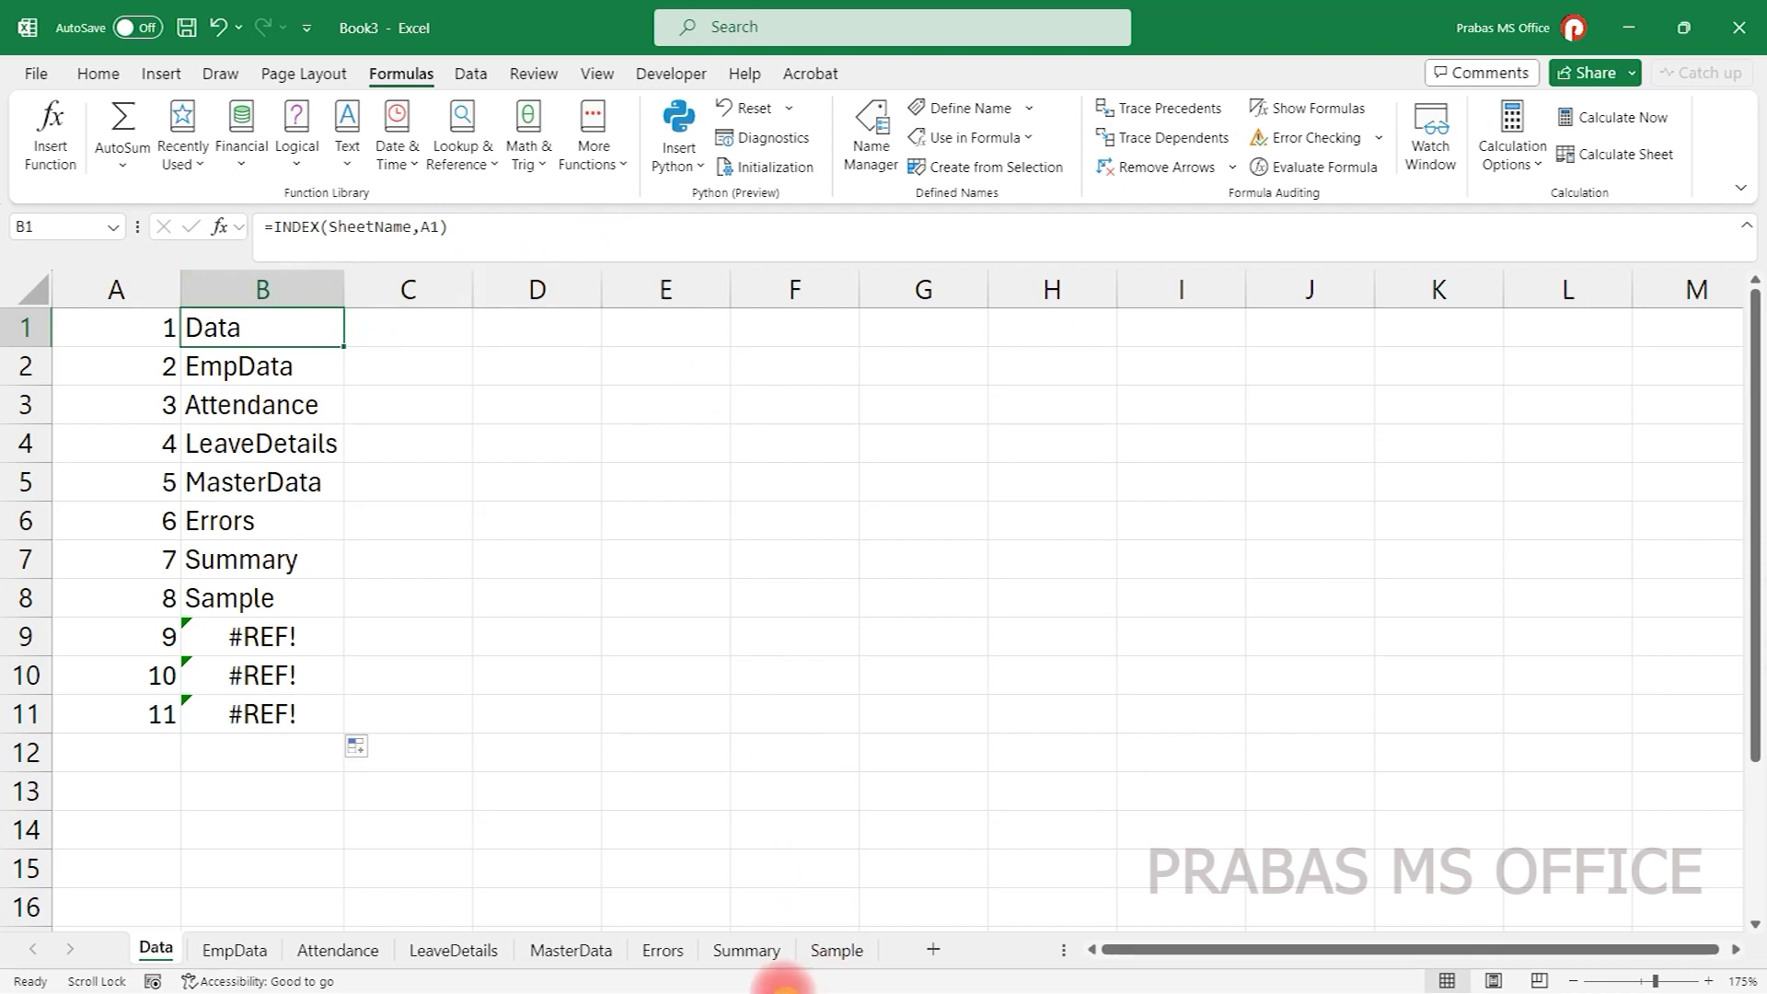
key(alt+Tab)
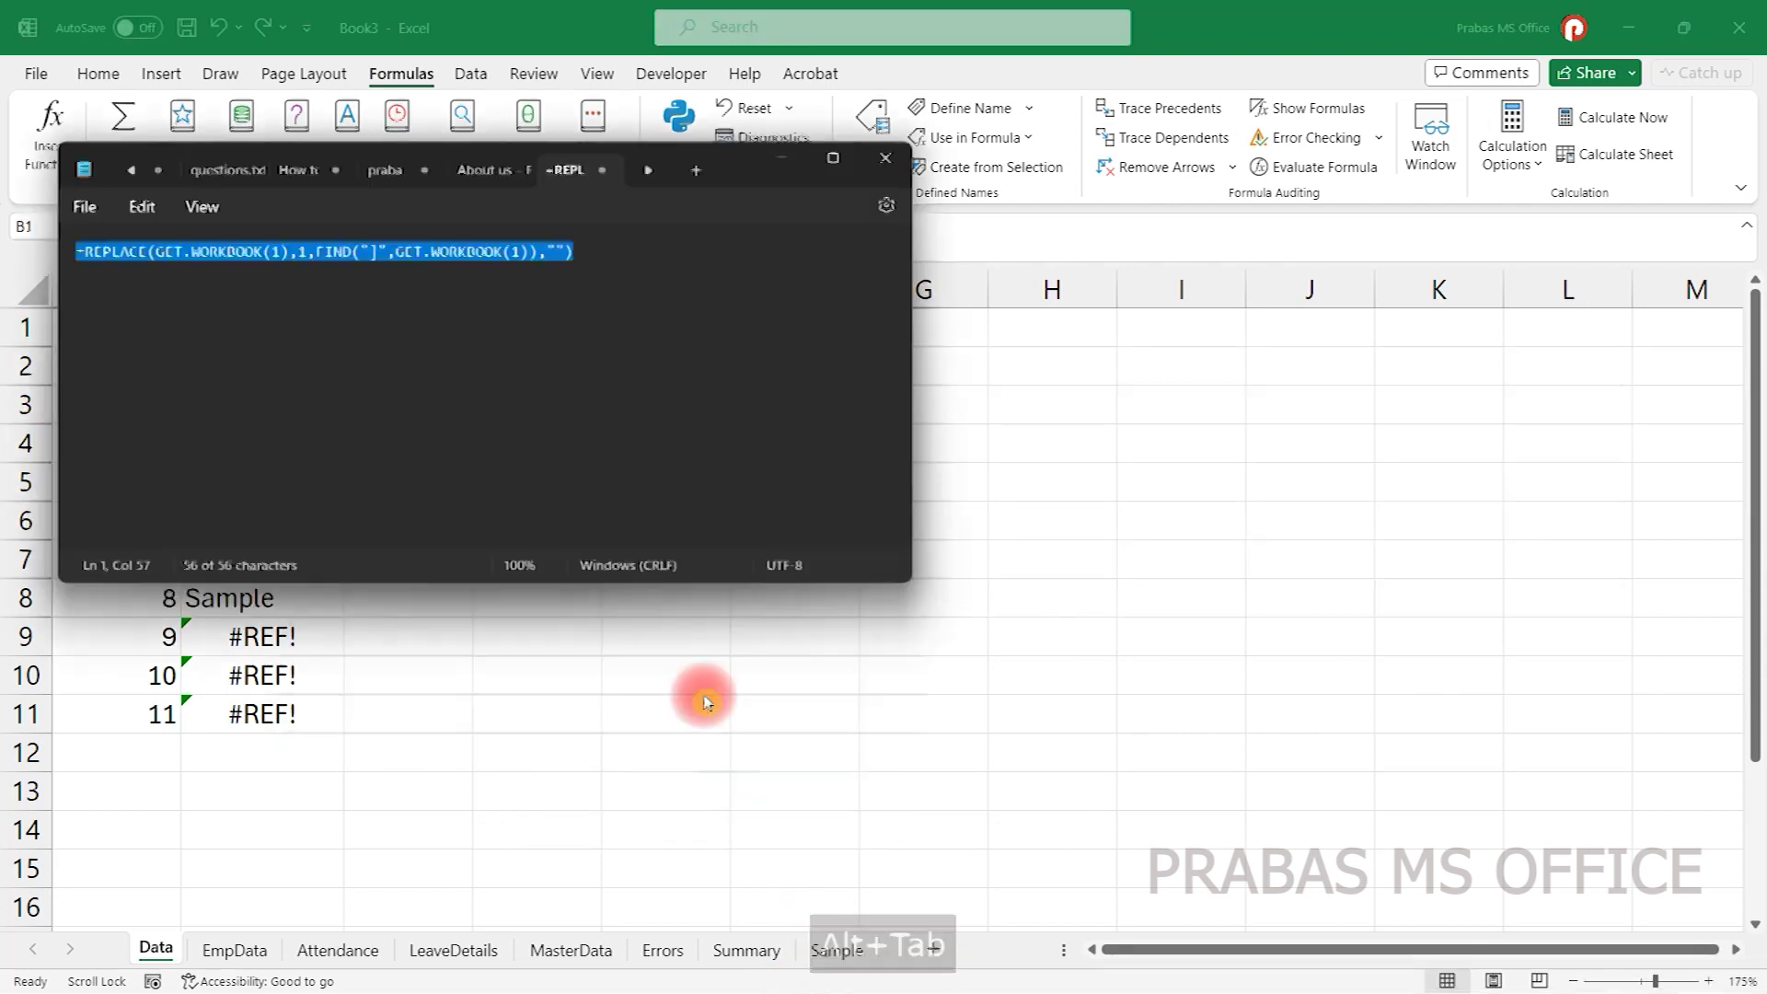
key(ctrl+c)
key(alt+Tab)
click(639, 367)
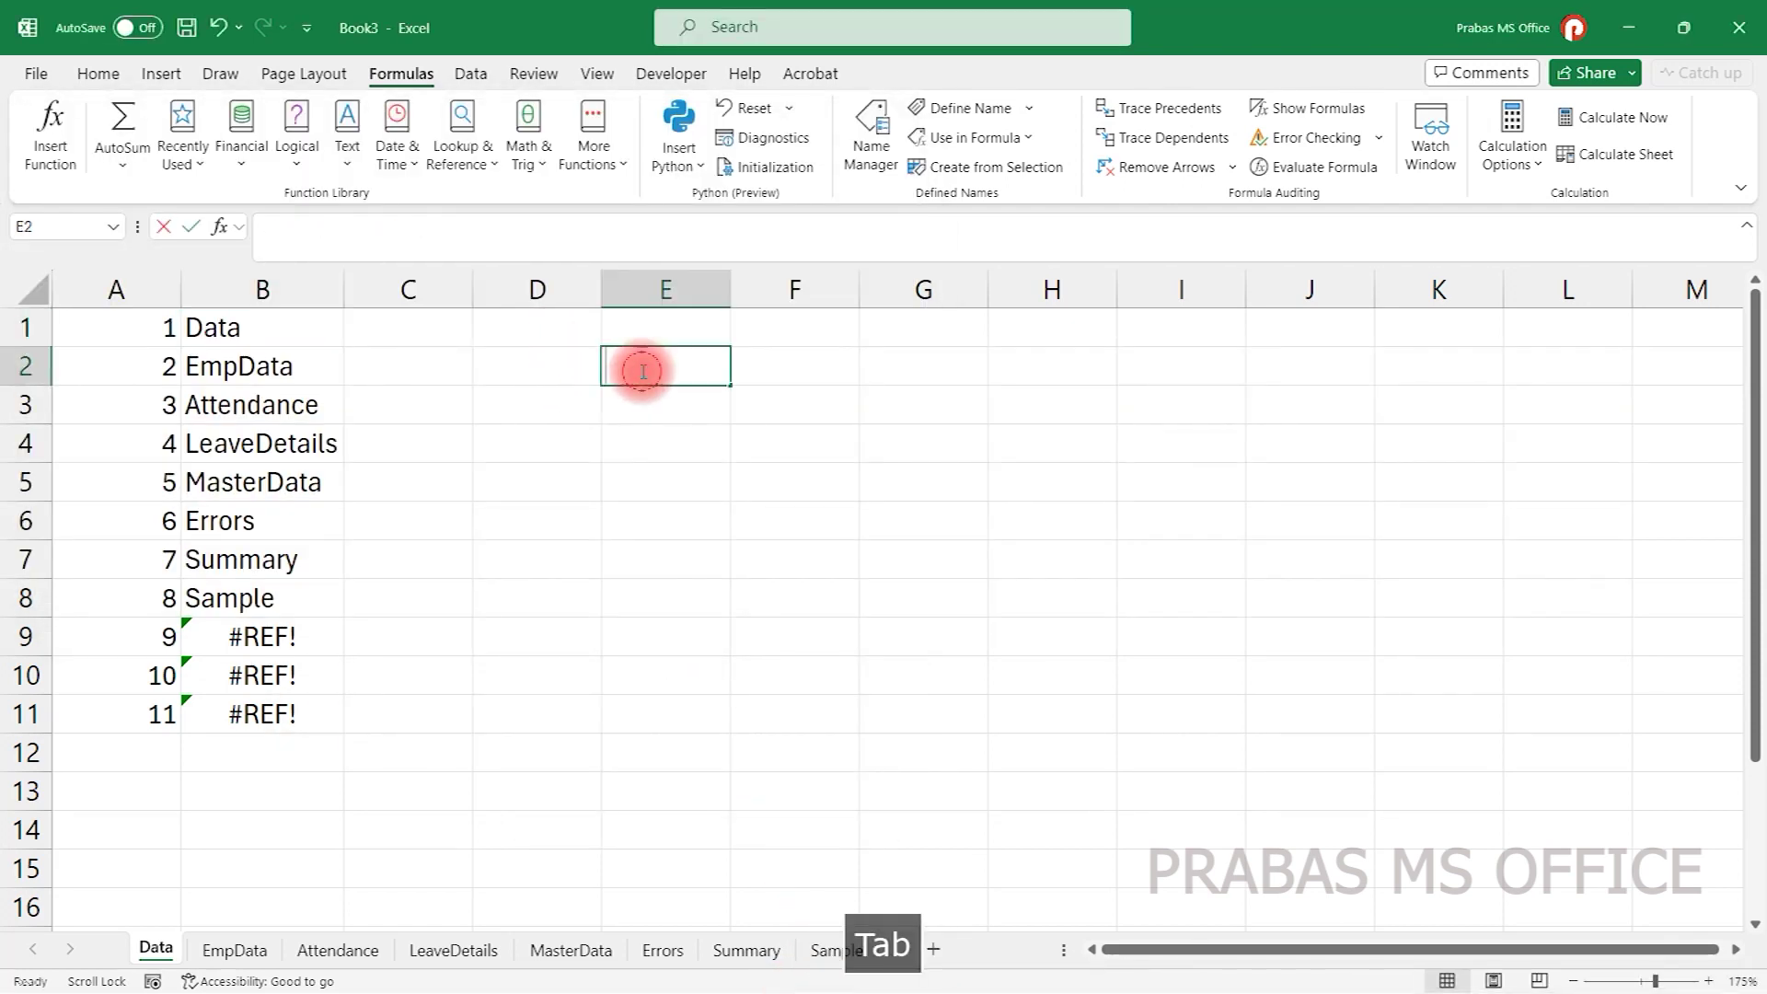
key(ctrl+v)
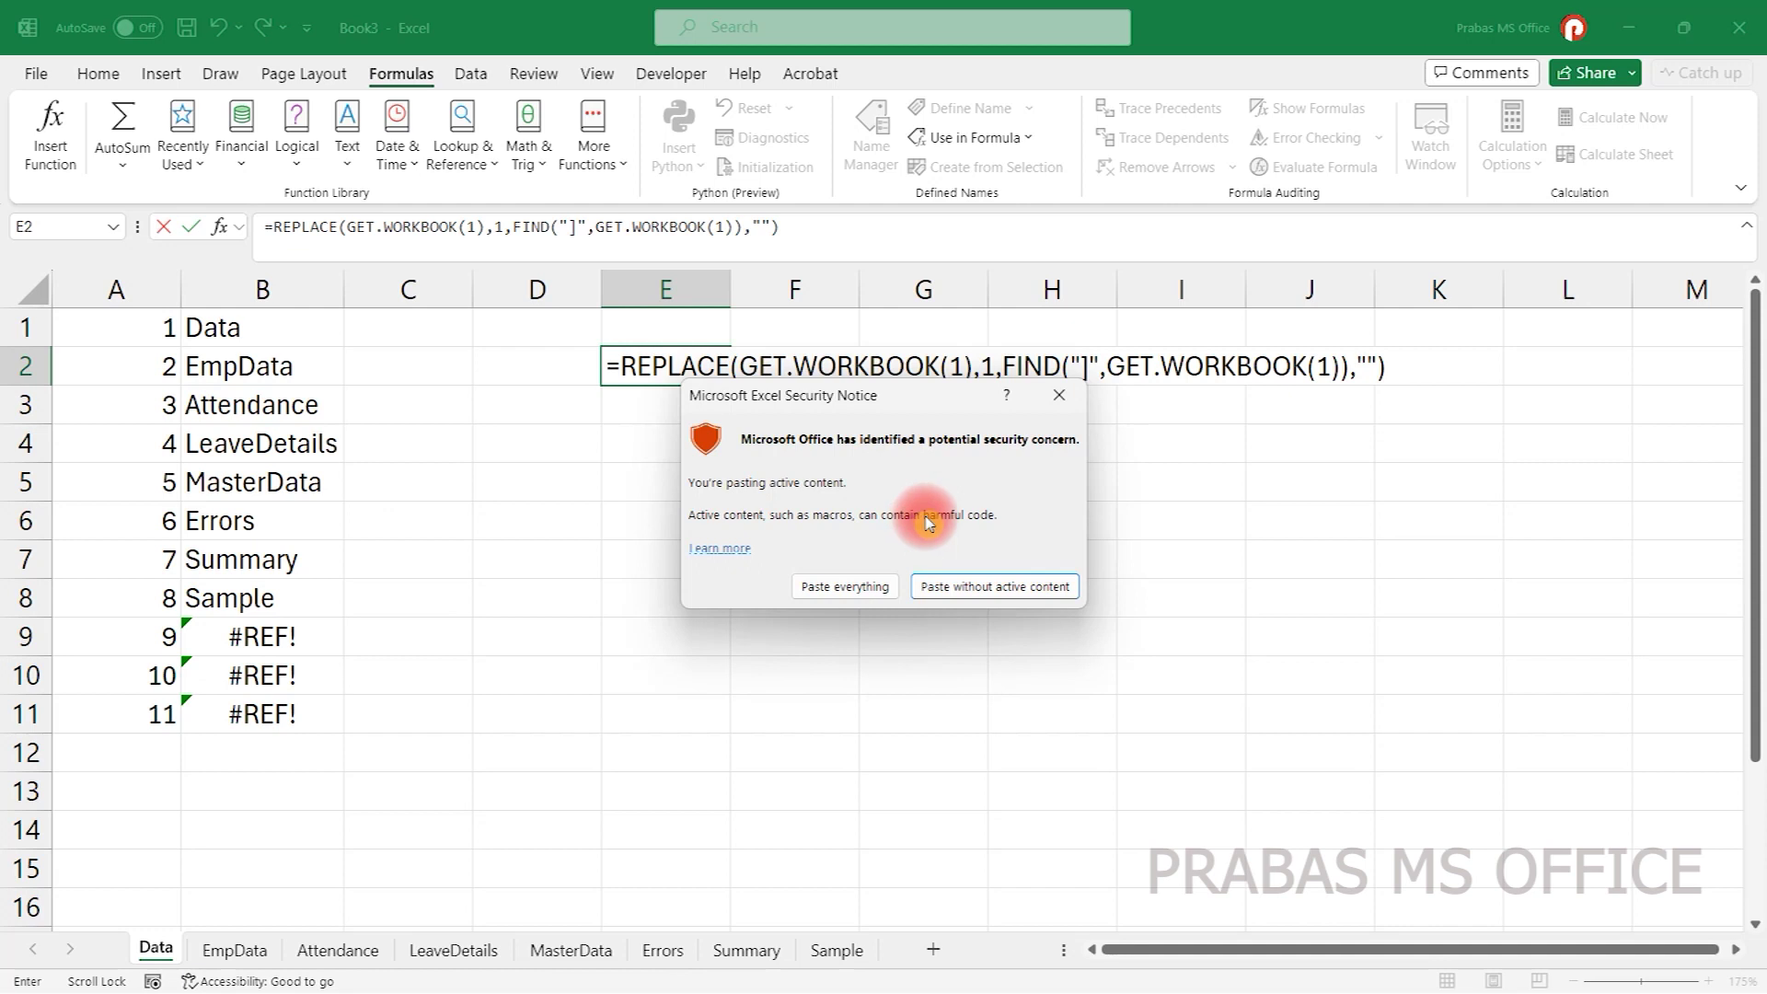
click(1059, 395)
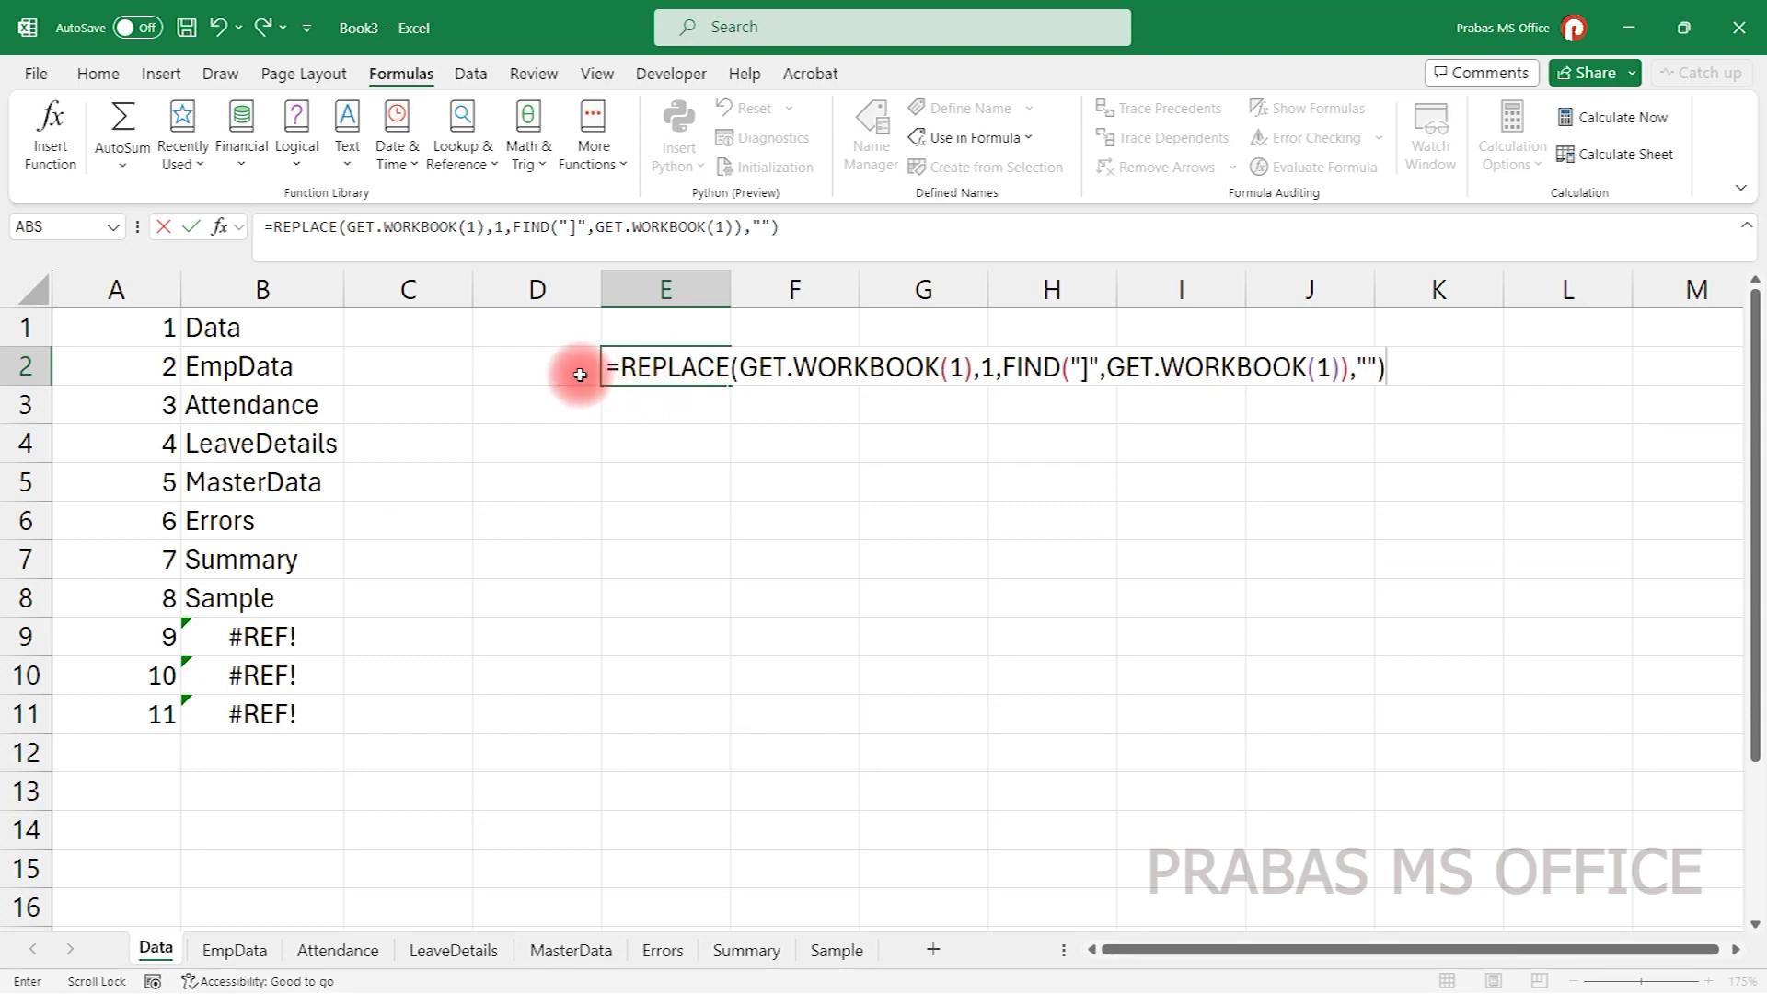
key(Escape)
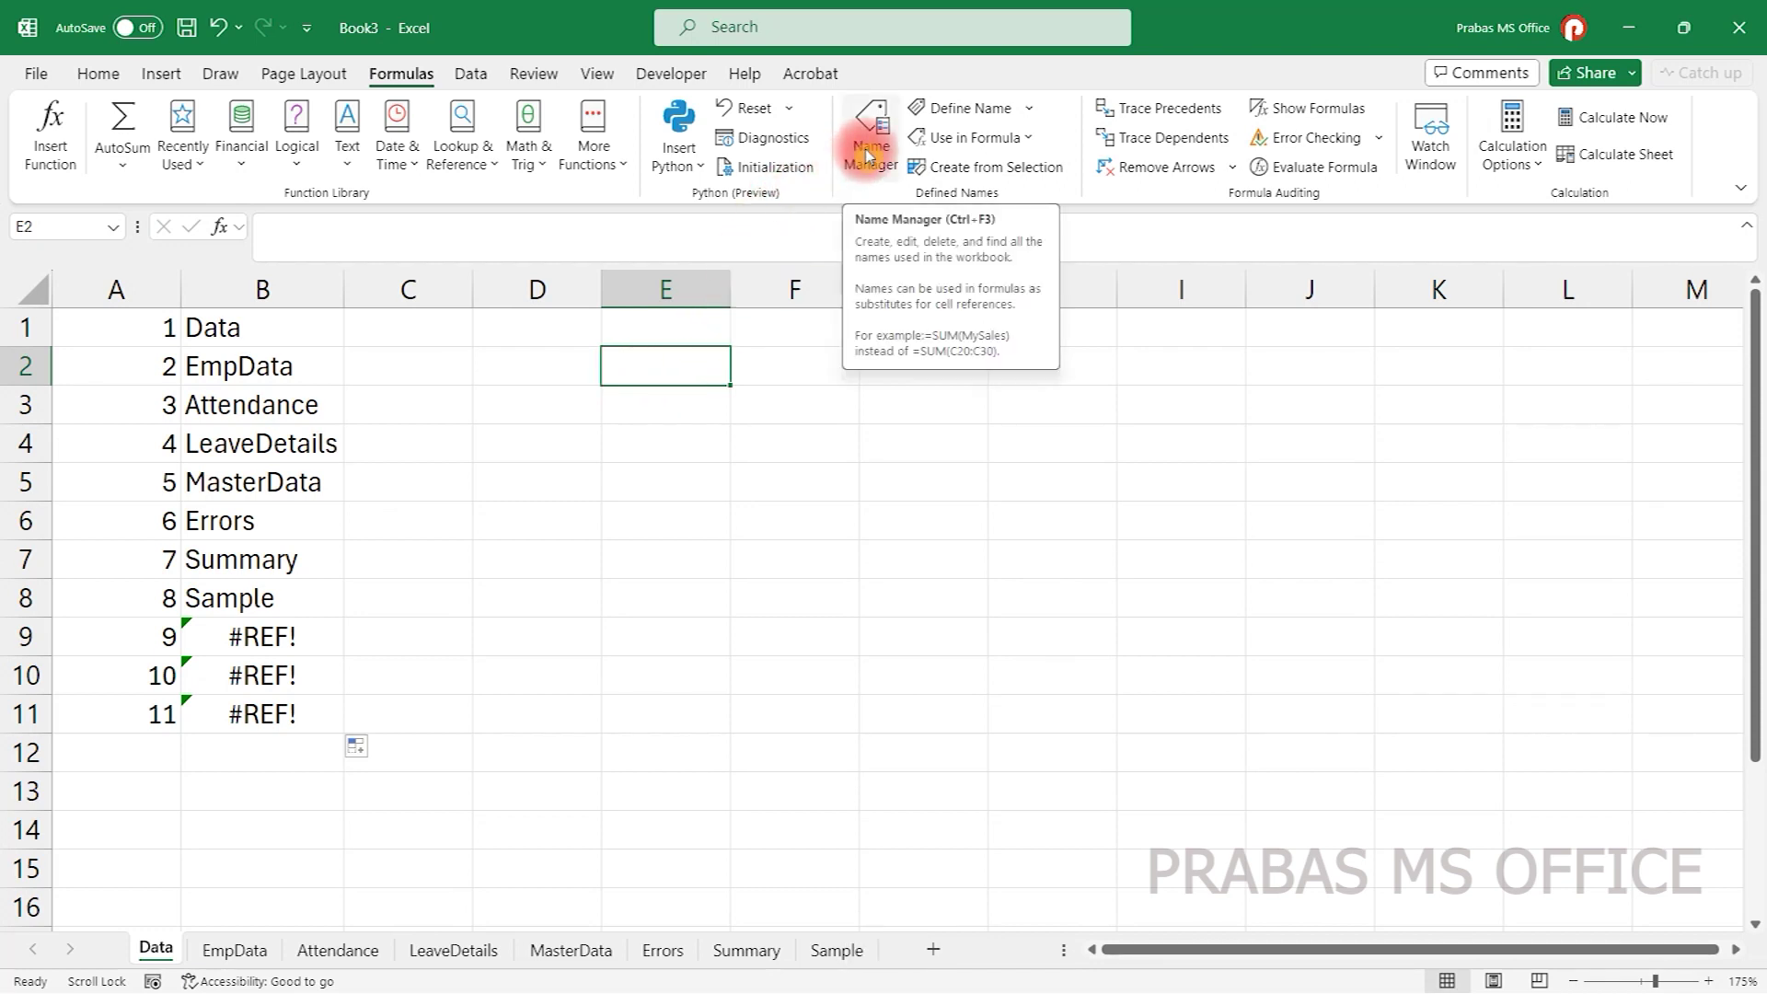
click(324, 322)
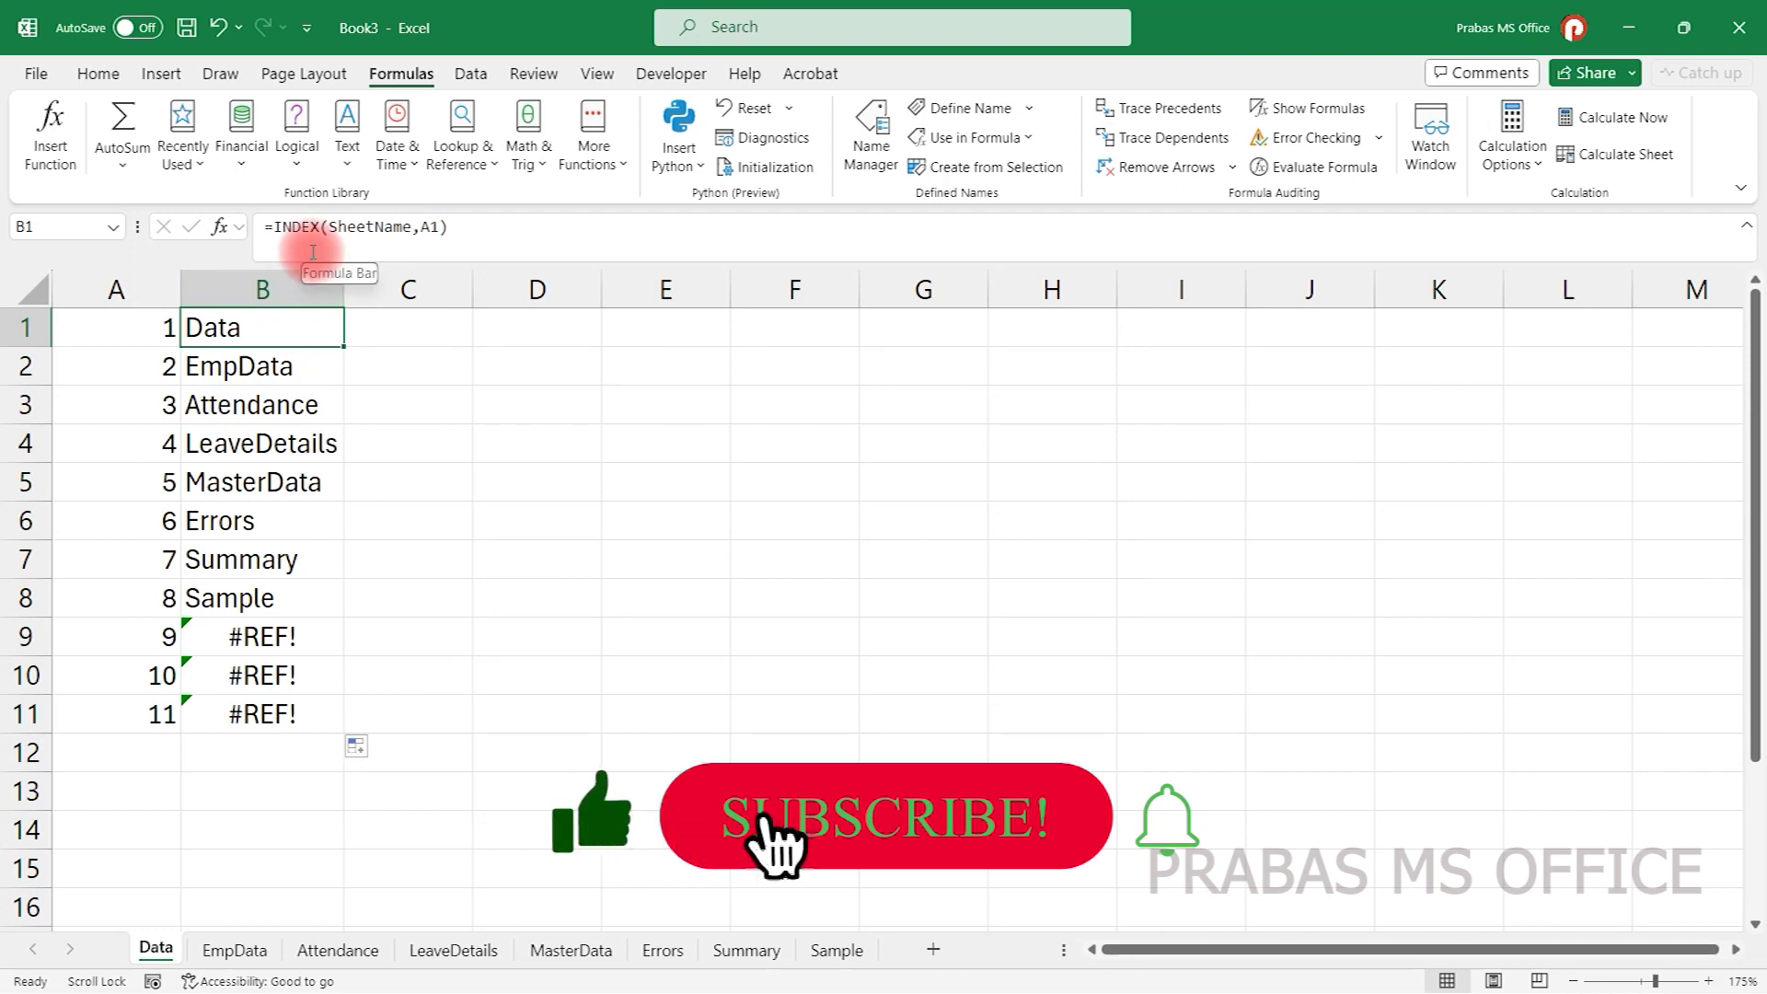